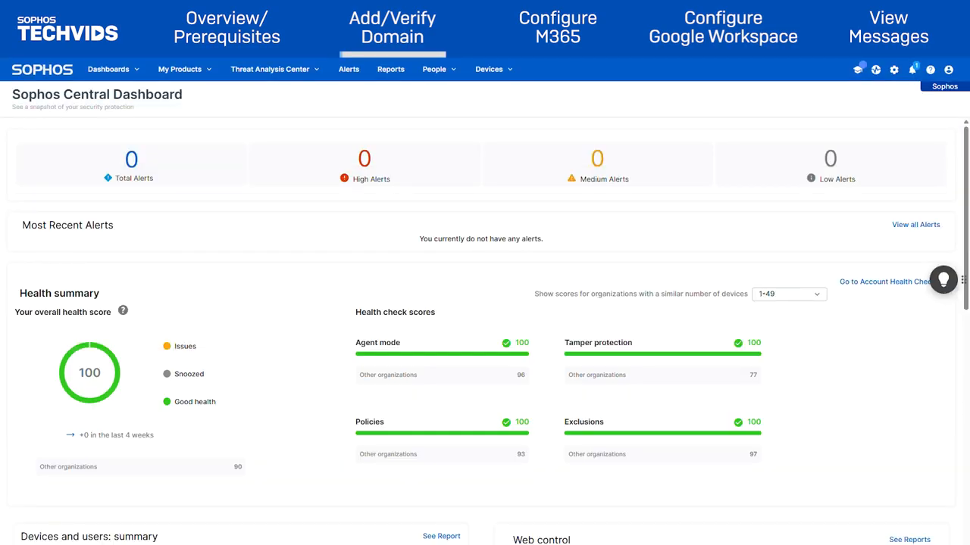
From Email Protection's EMS Domain Settings / Status, start domain setup and continue past the directory sync warning.
{"action": "left_click", "coordinate": [193, 75]}
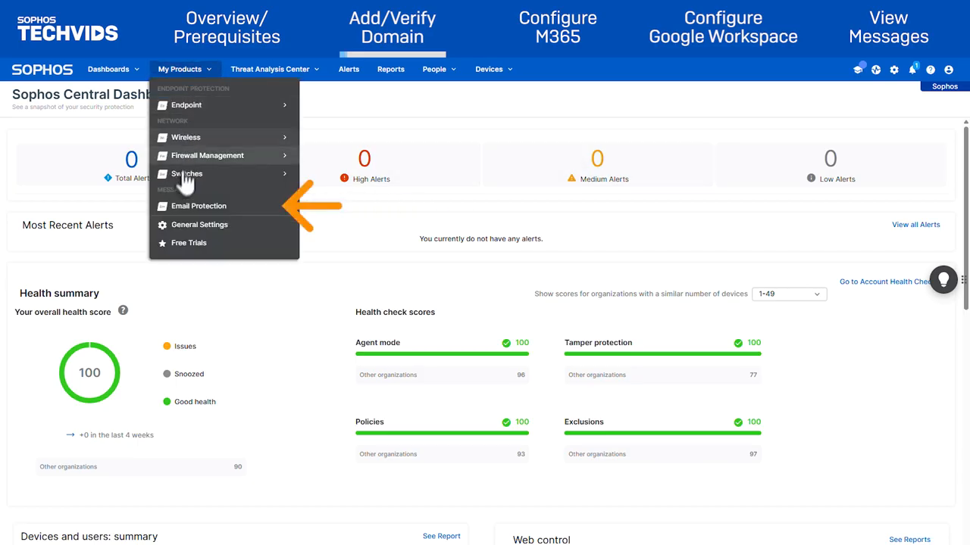
{"action": "left_click", "coordinate": [179, 209]}
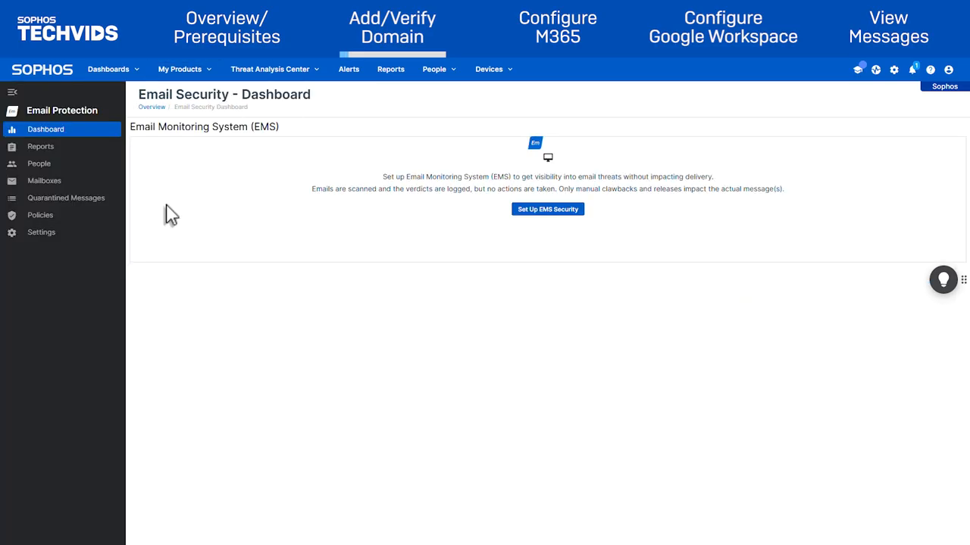
{"action": "left_click", "coordinate": [79, 244]}
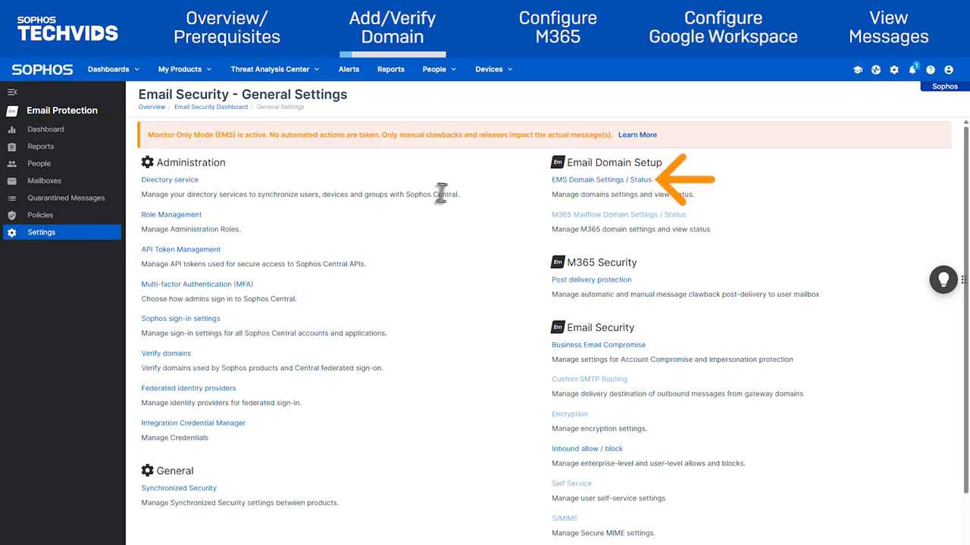
{"action": "left_click", "coordinate": [555, 180]}
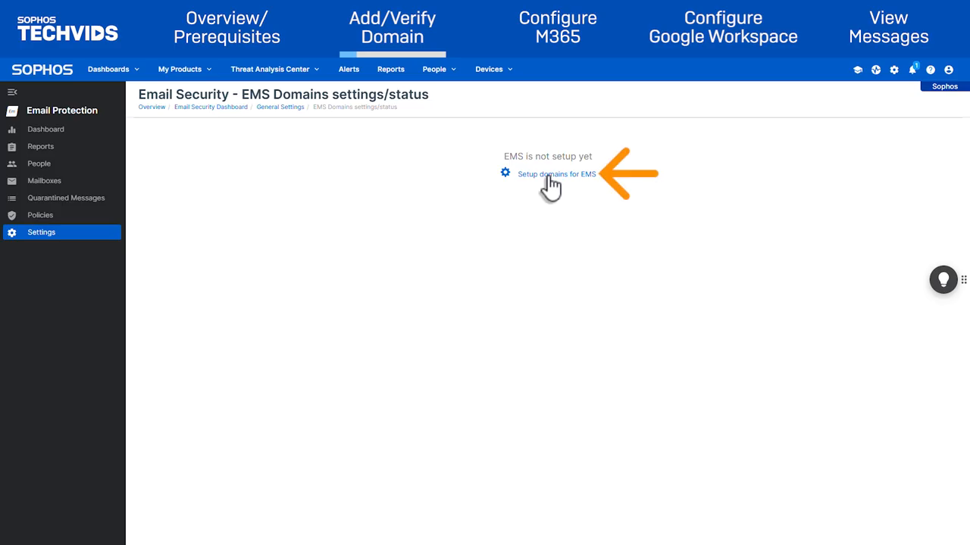
{"action": "left_click", "coordinate": [548, 178]}
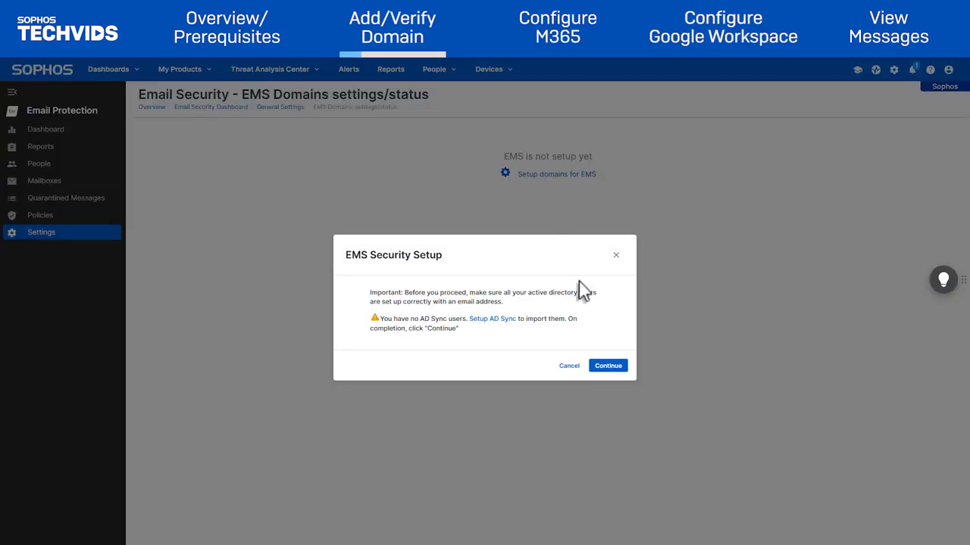
{"action": "left_click", "coordinate": [608, 365]}
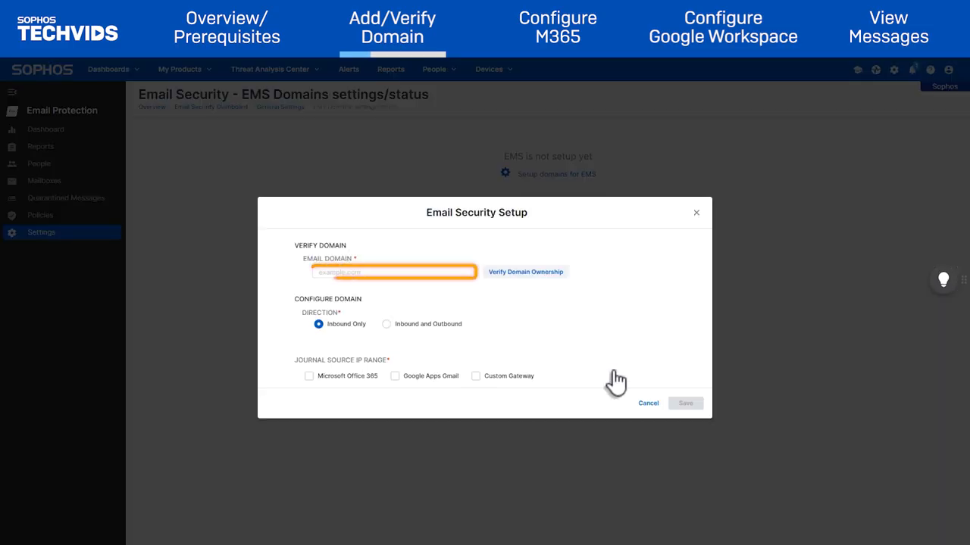
{"action": "left_click", "coordinate": [368, 273]}
Enter ems.techsuptraining.com as the email domain.
{"action": "type", "text": "ems.techsuptr"}
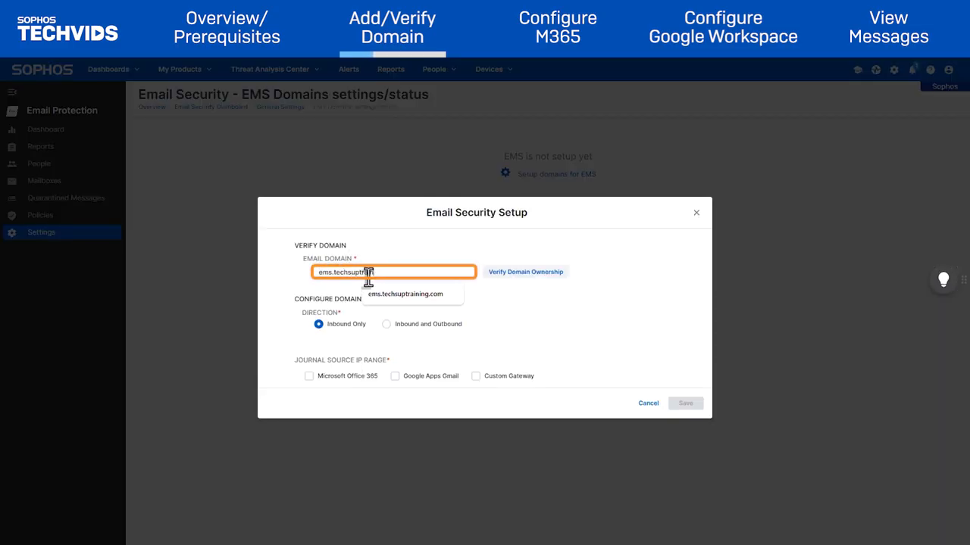
{"action": "key", "text": "Down"}
{"action": "key", "text": "Return"}
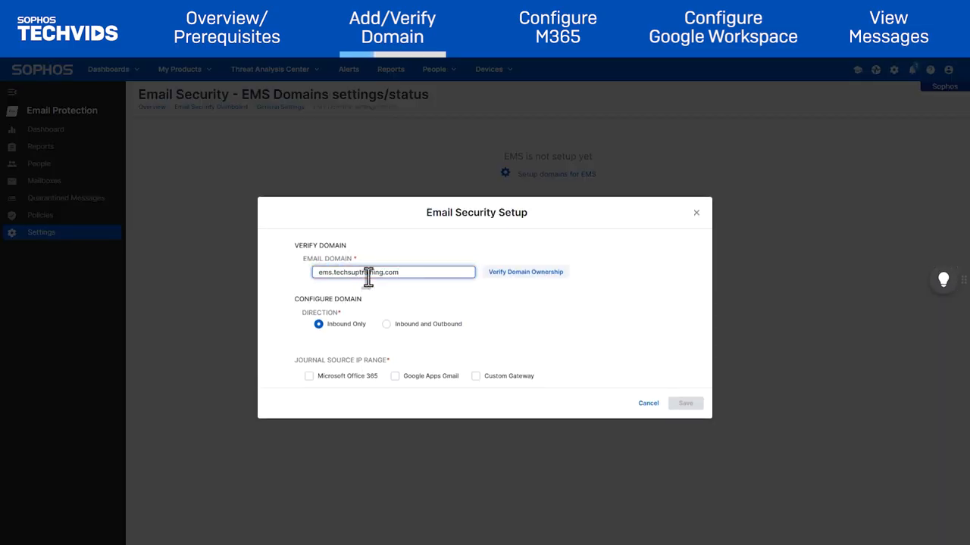
Copy the domain ownership TXT verification value into the DNS record's value field.
{"action": "left_click", "coordinate": [514, 273]}
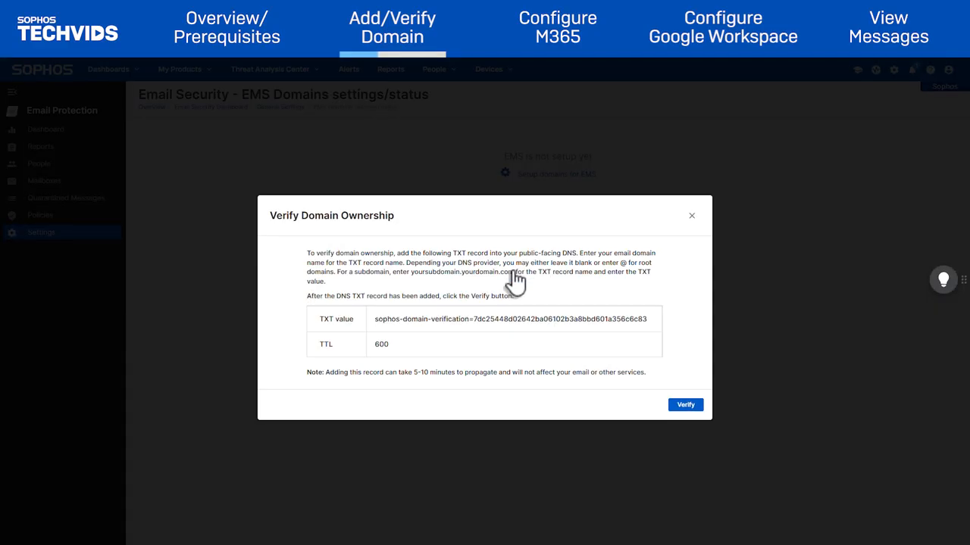
{"action": "left_click_drag", "start_coordinate": [372, 319], "coordinate": [648, 319]}
{"action": "key", "text": "ctrl+c"}
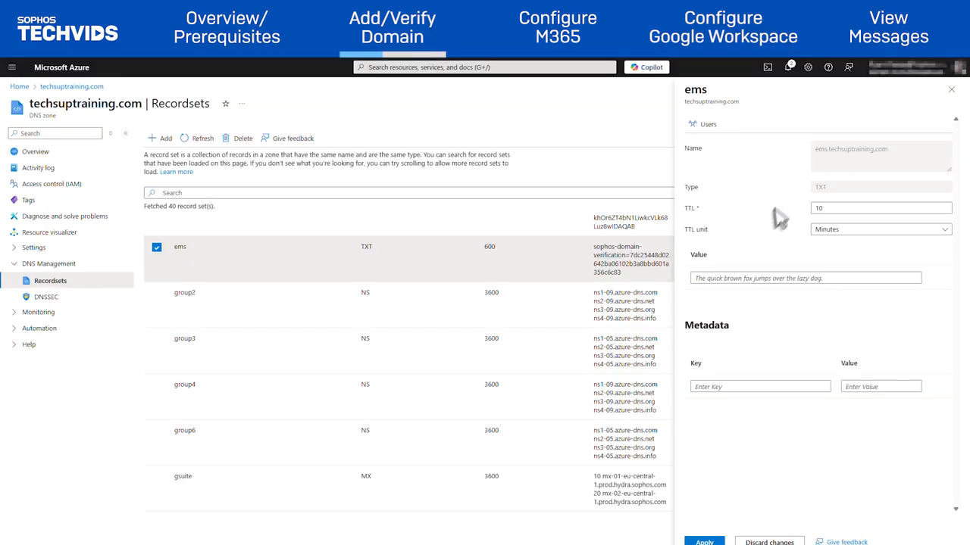
{"action": "left_click", "coordinate": [744, 279]}
{"action": "key", "text": "ctrl+v"}
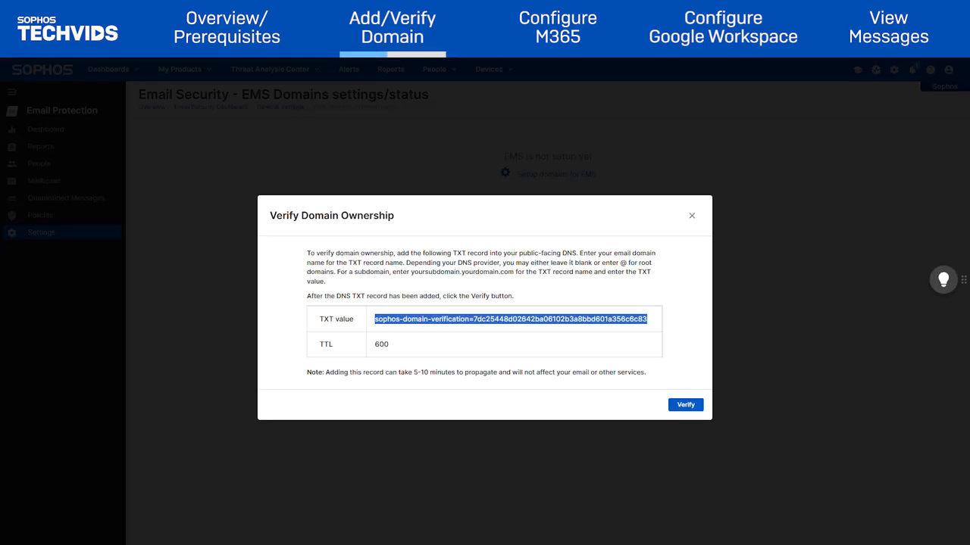
Verify ownership of ems.techsuptraining.com and dismiss the success message.
{"action": "left_click", "coordinate": [684, 407]}
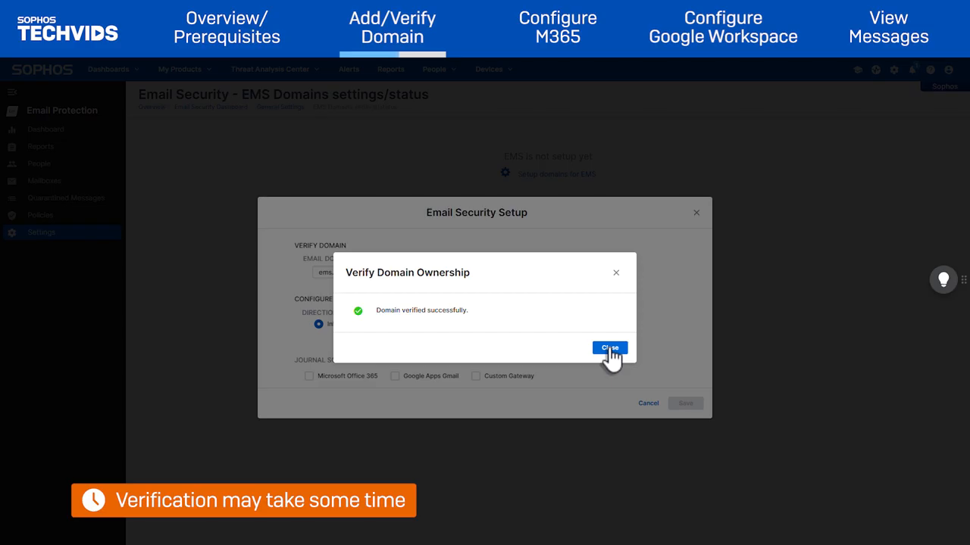
{"action": "left_click", "coordinate": [609, 349]}
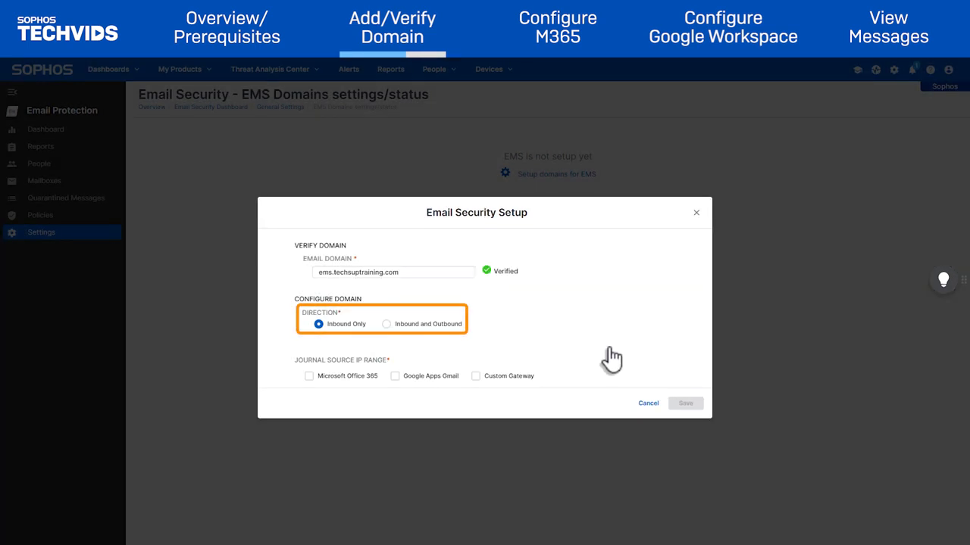
Set the domain to Inbound and Outbound with Microsoft Office 365 as journal source, and save.
{"action": "left_click", "coordinate": [387, 324]}
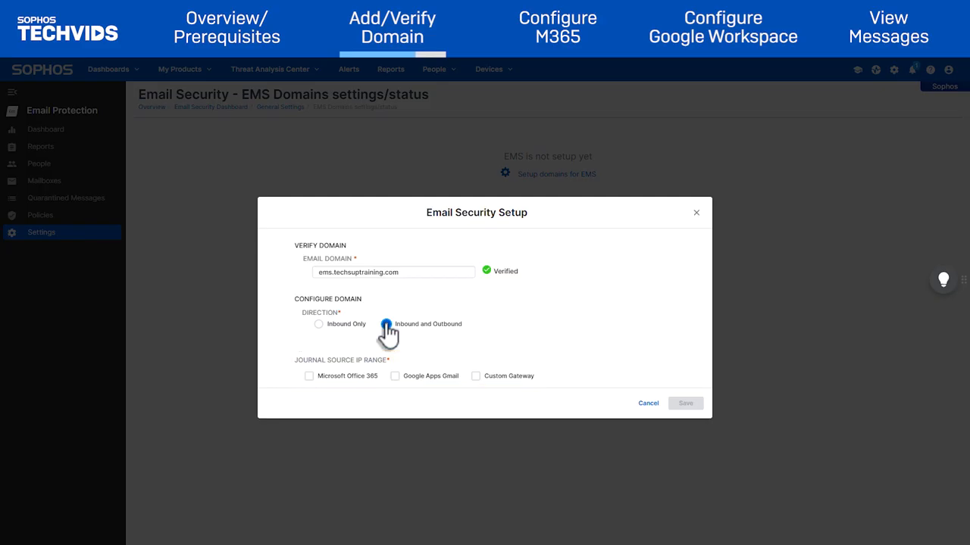
{"action": "left_click", "coordinate": [309, 377]}
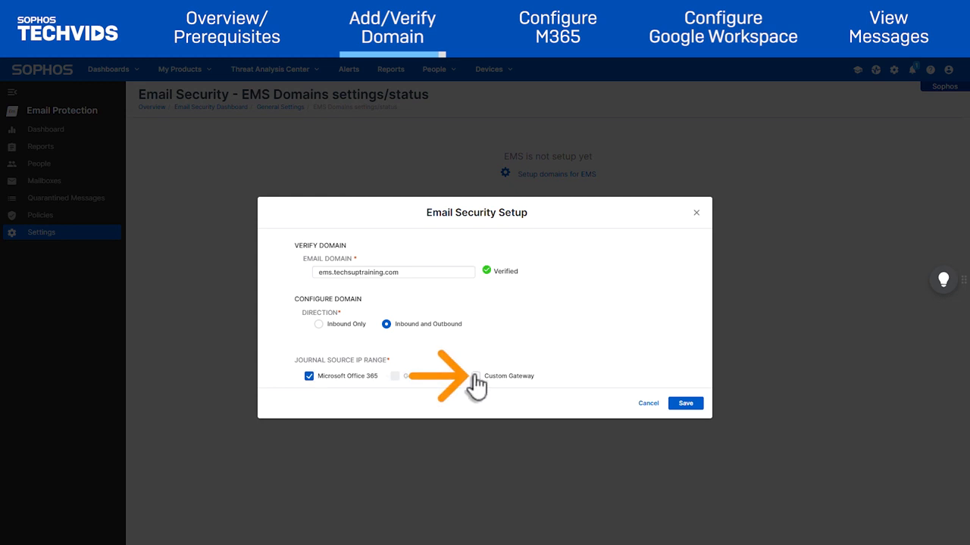
{"action": "left_click", "coordinate": [694, 408]}
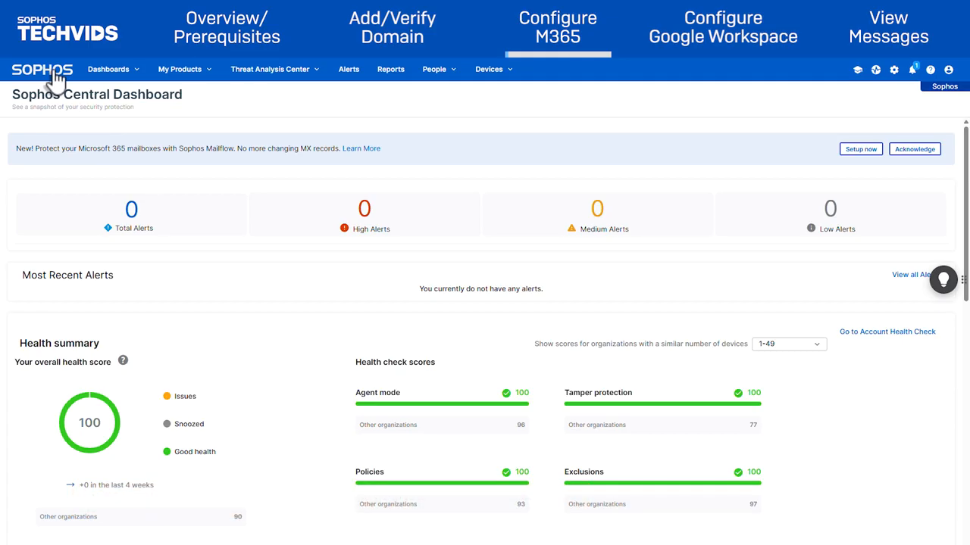
Open the EMS domain's external dependency instructions and copy both journal report addresses.
{"action": "left_click", "coordinate": [192, 73]}
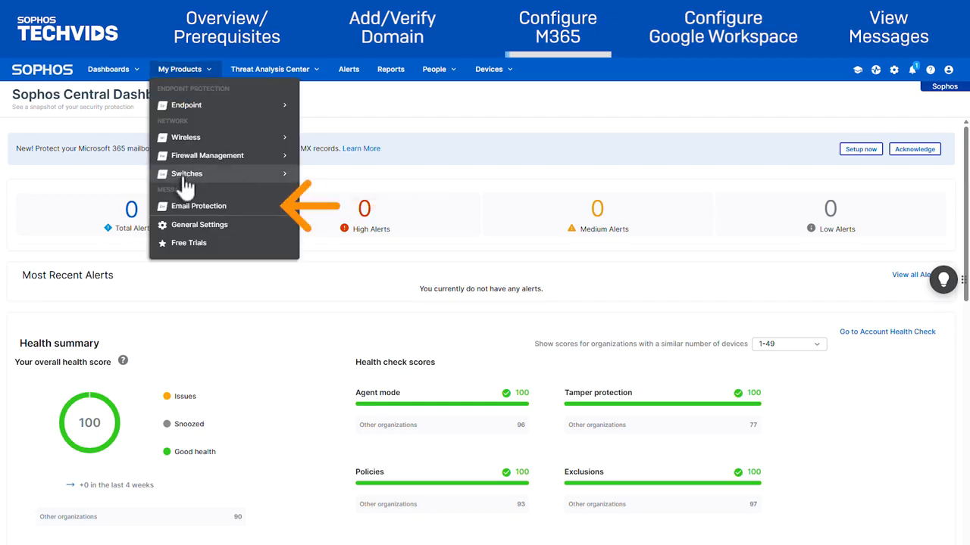
{"action": "left_click", "coordinate": [193, 206]}
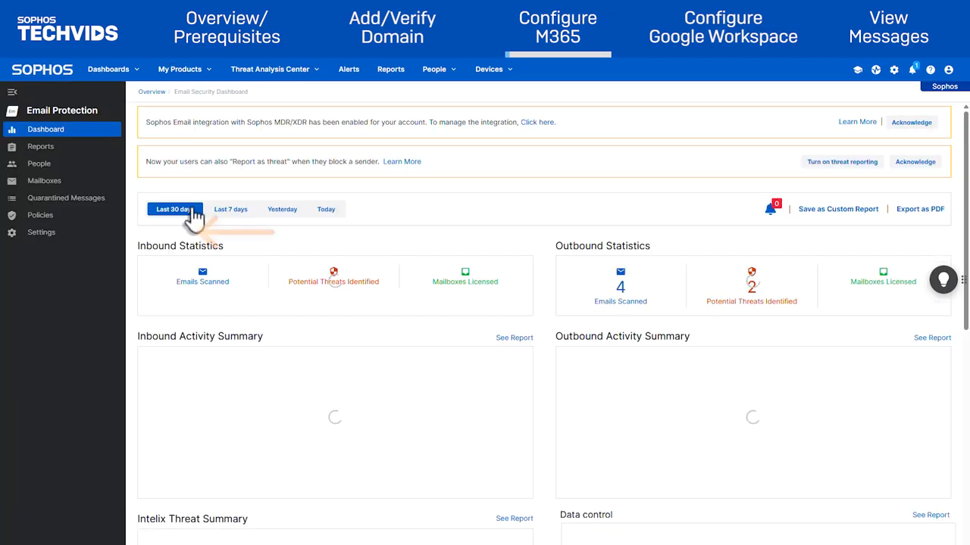
{"action": "left_click", "coordinate": [44, 233]}
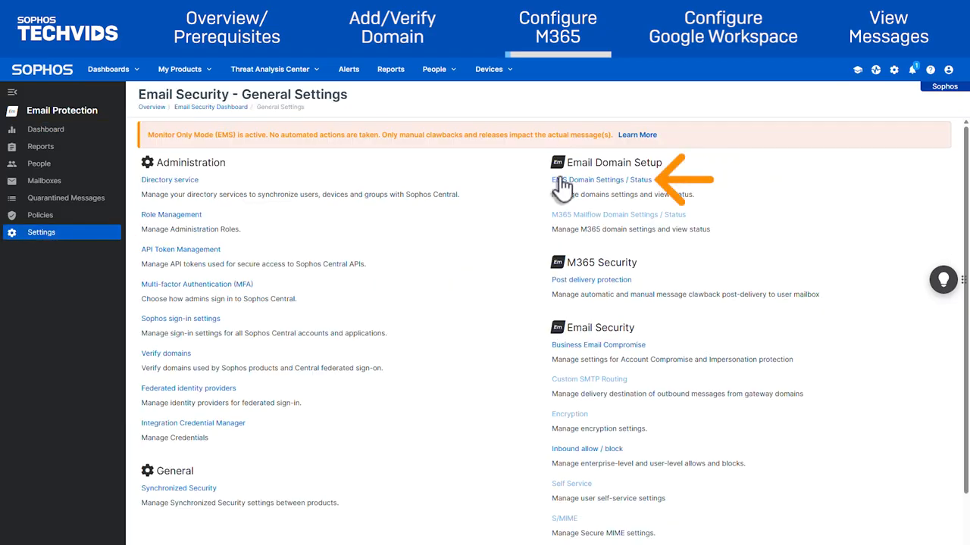
{"action": "left_click", "coordinate": [560, 181]}
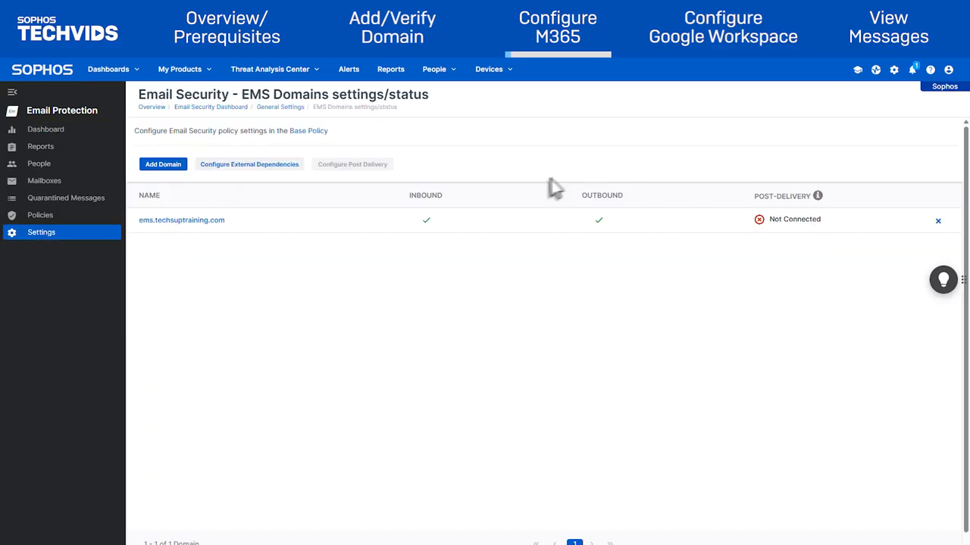
{"action": "left_click", "coordinate": [287, 165]}
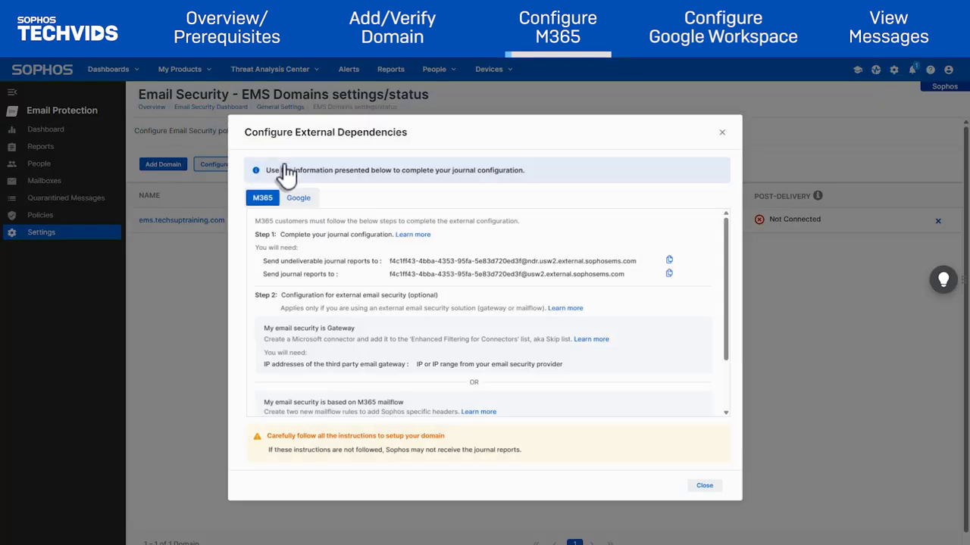
{"action": "left_click", "coordinate": [671, 261]}
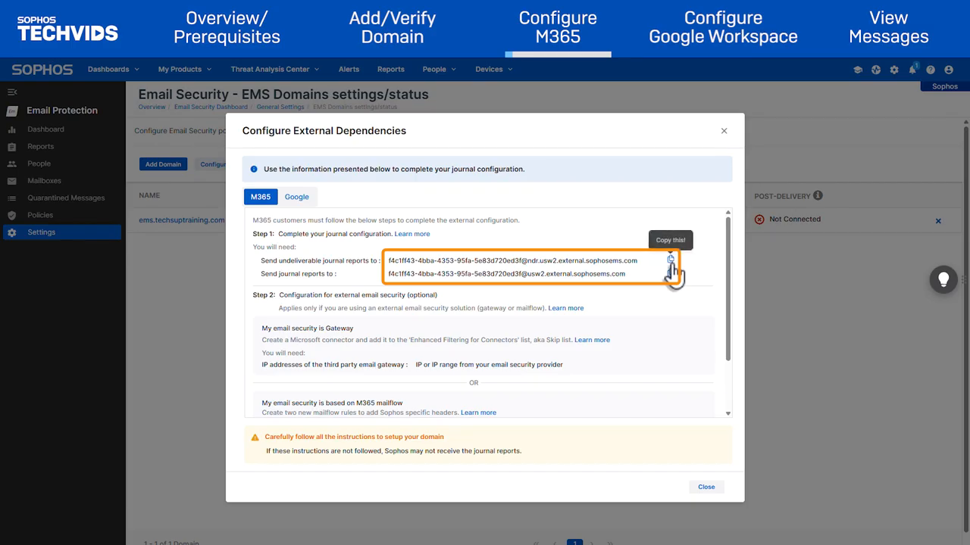
{"action": "left_click", "coordinate": [670, 273]}
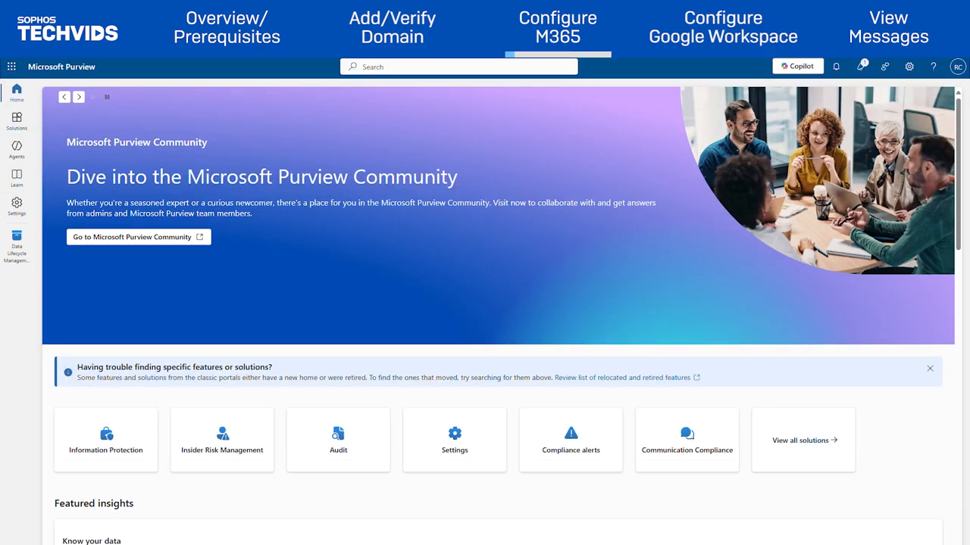
Paste the Sophos address as the Exchange undeliverable journal reports destination in Data Lifecycle Management settings and save.
{"action": "left_click", "coordinate": [20, 210]}
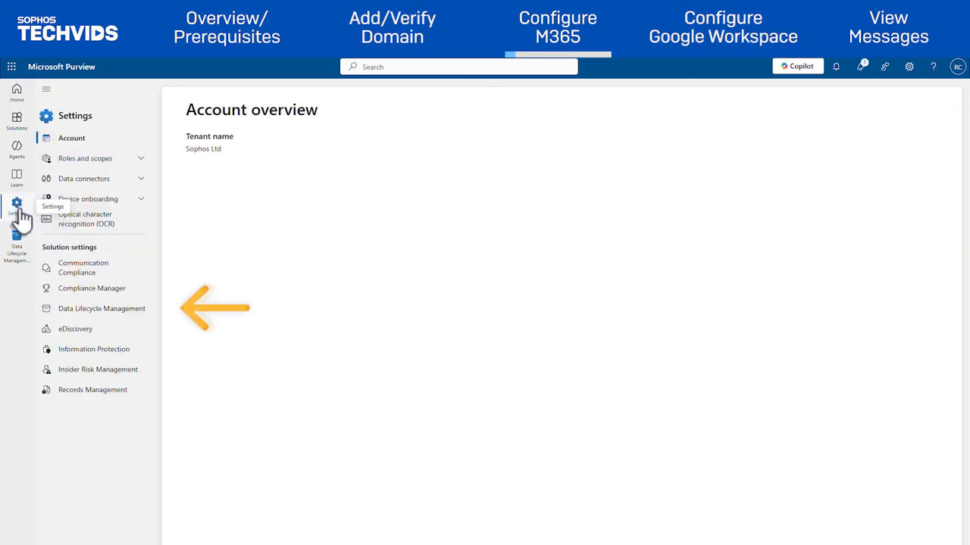
{"action": "left_click", "coordinate": [135, 311]}
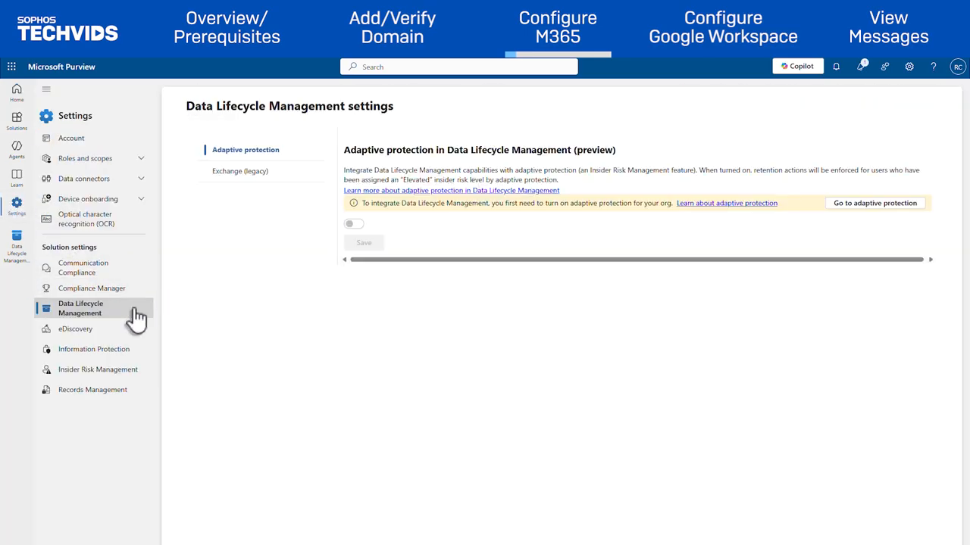
{"action": "left_click", "coordinate": [284, 182]}
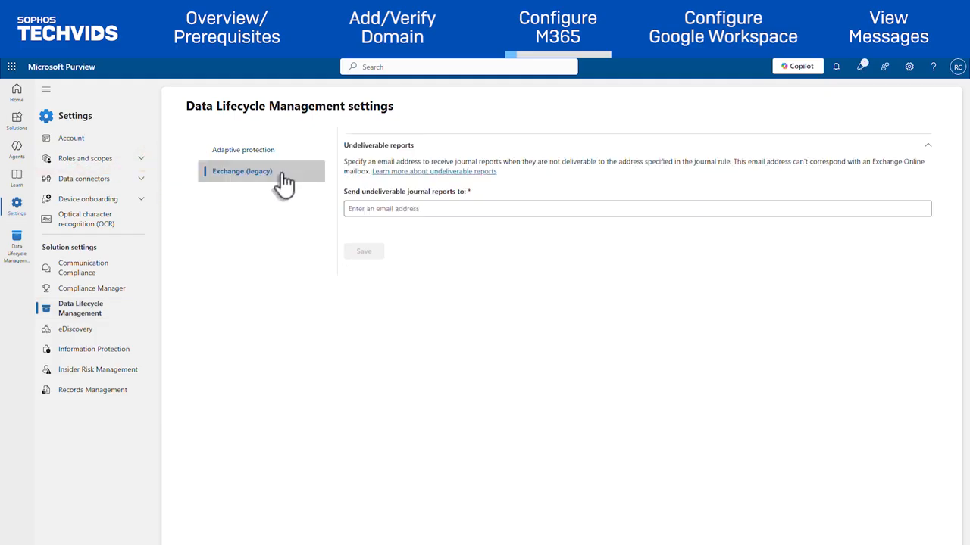
{"action": "left_click", "coordinate": [367, 211]}
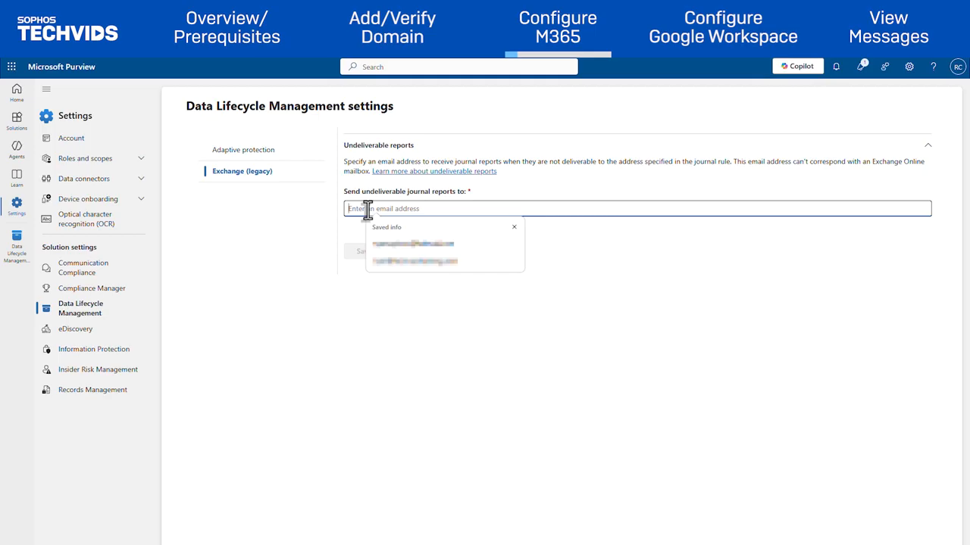
{"action": "key", "text": "ctrl+v"}
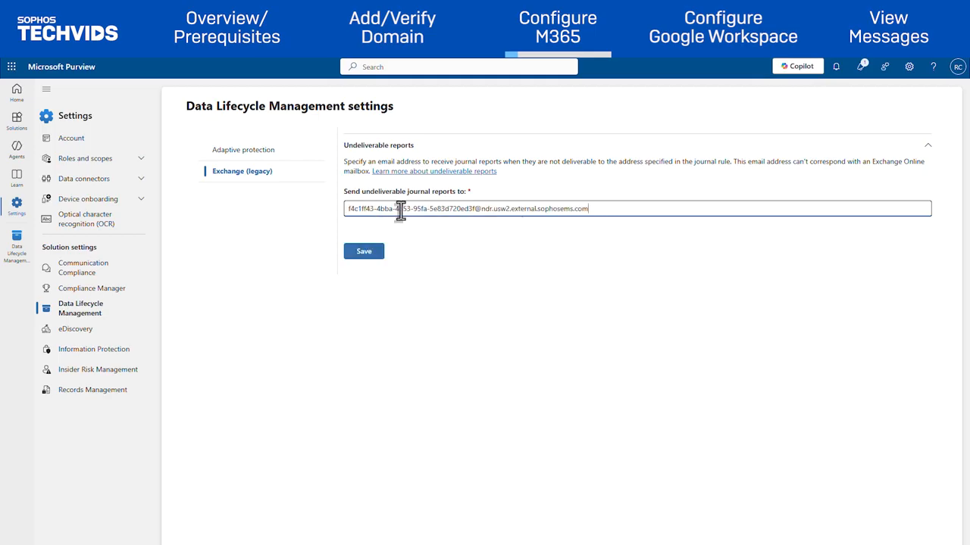
{"action": "left_click", "coordinate": [372, 255]}
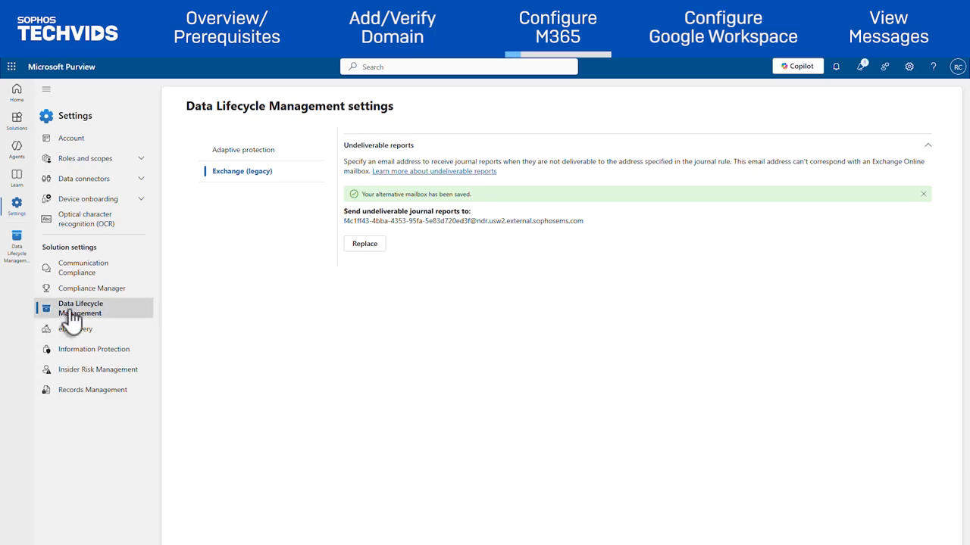
Start a new journal rule sending reports to the Sophos journaling address, named 'Sophos Journal reports'.
{"action": "left_click", "coordinate": [17, 125]}
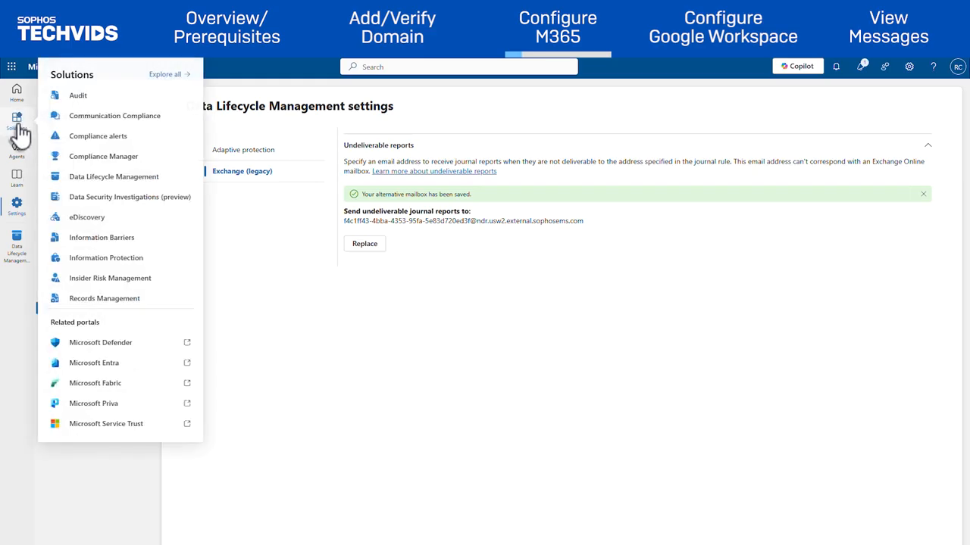
{"action": "left_click", "coordinate": [119, 179]}
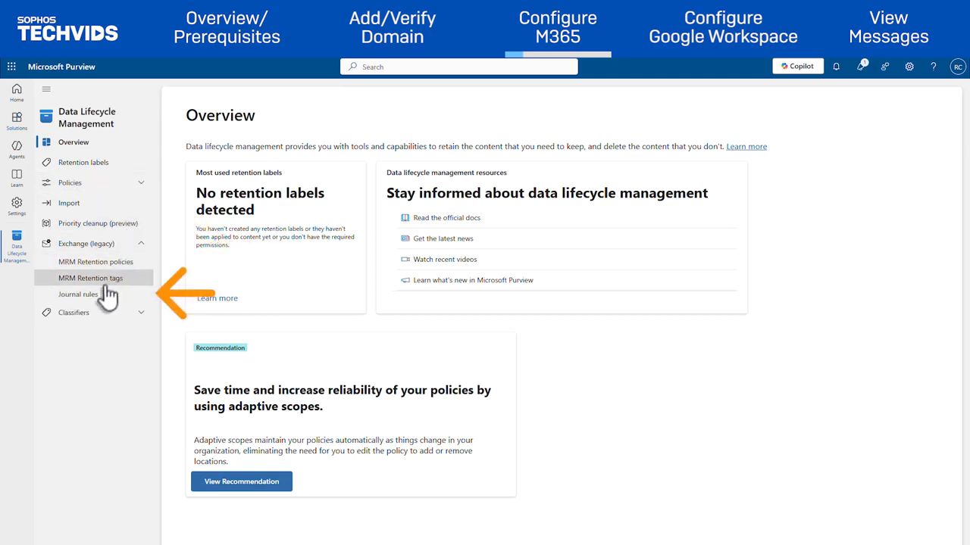
{"action": "left_click", "coordinate": [104, 300]}
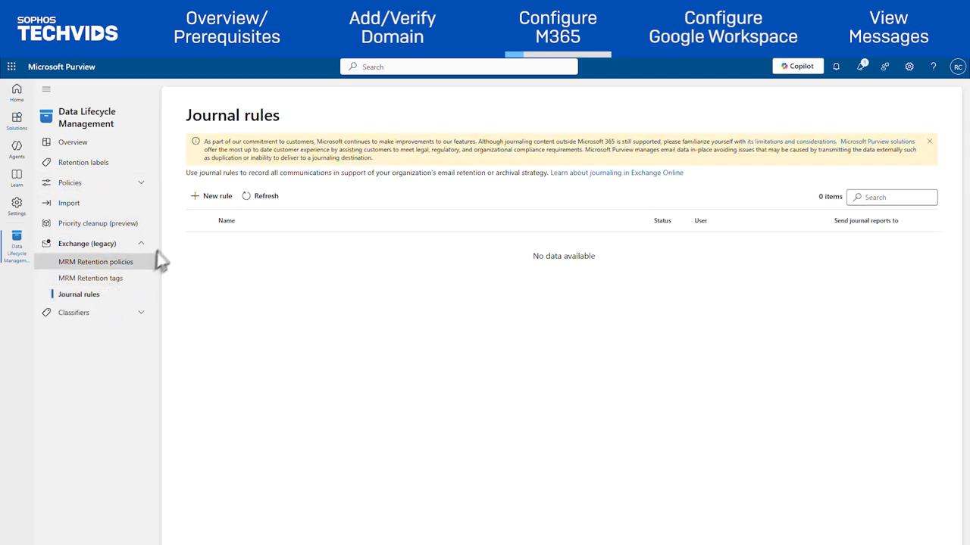
{"action": "left_click", "coordinate": [209, 203]}
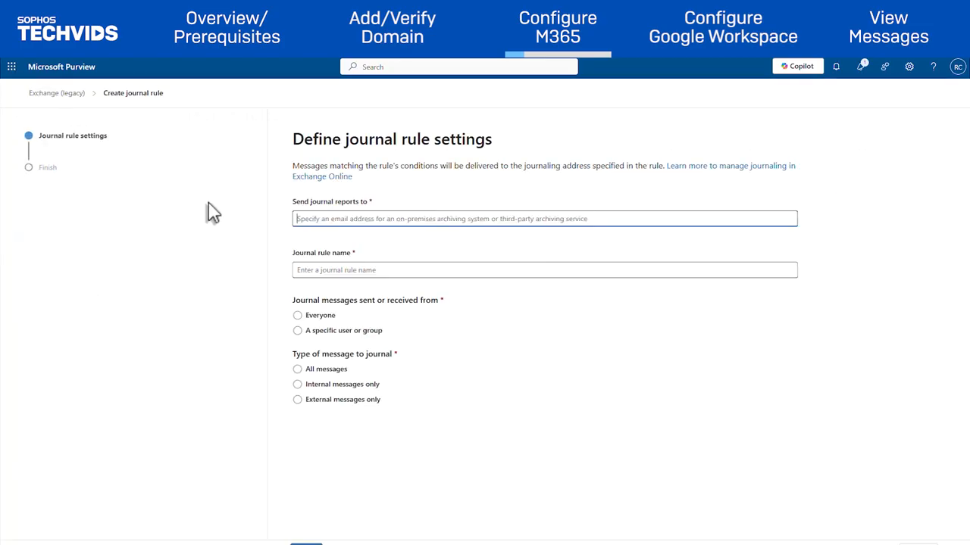
{"action": "left_click", "coordinate": [318, 224]}
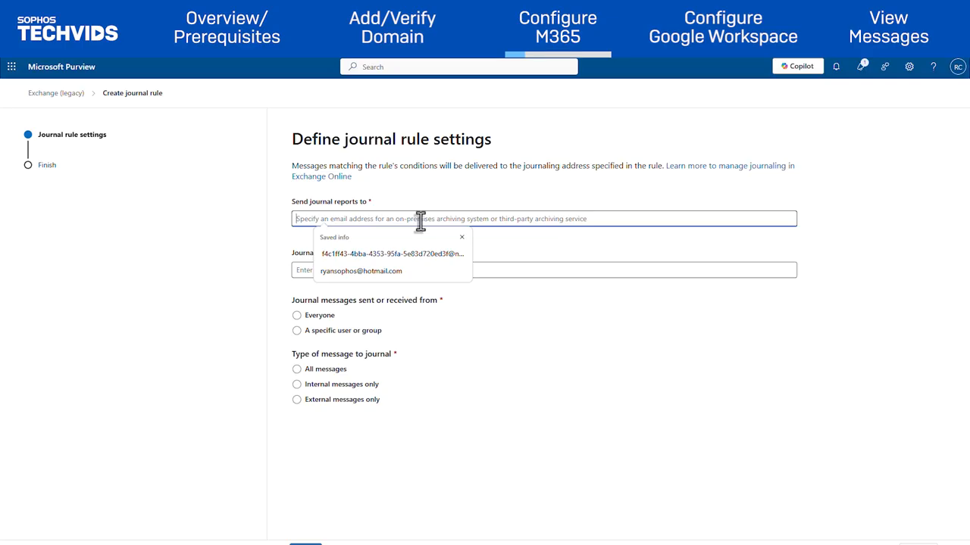
{"action": "key", "text": "ctrl+v"}
{"action": "left_click", "coordinate": [458, 247]}
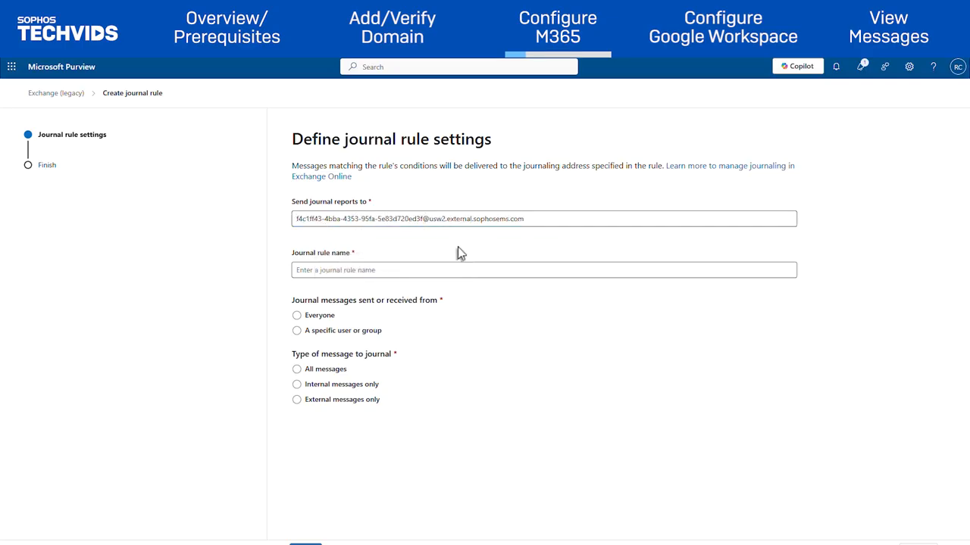
{"action": "left_click", "coordinate": [409, 271]}
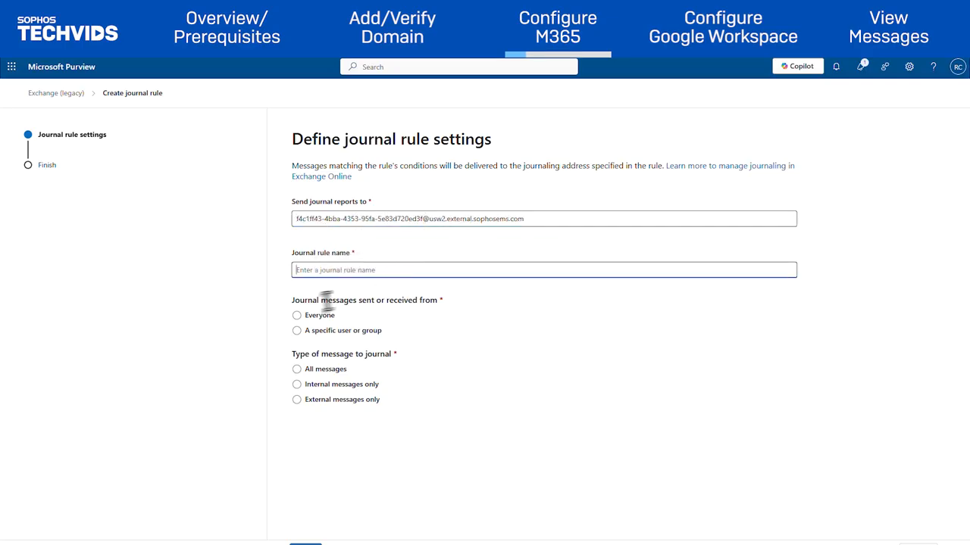
{"action": "type", "text": "Sophos Journal reports"}
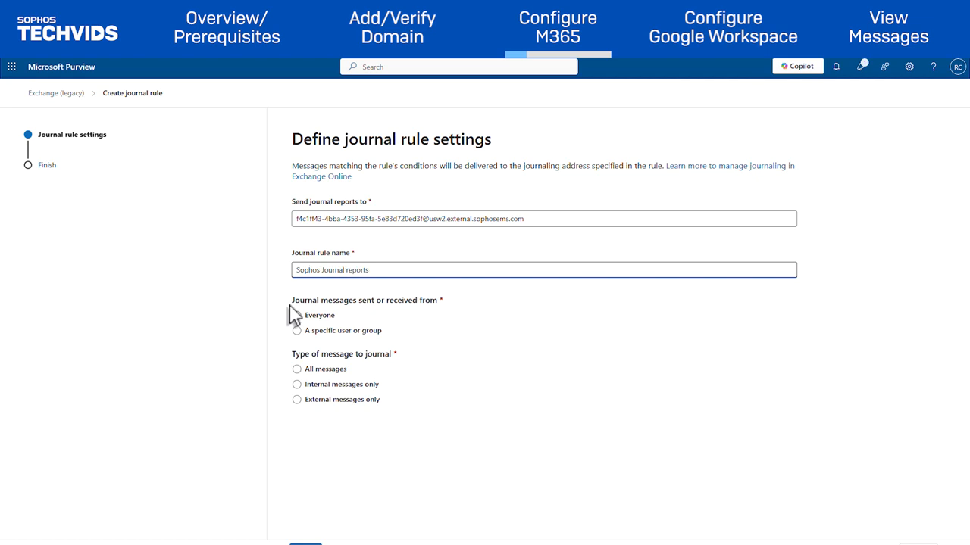
Apply the journal rule to everyone's external messages only and submit it.
{"action": "left_click", "coordinate": [296, 316]}
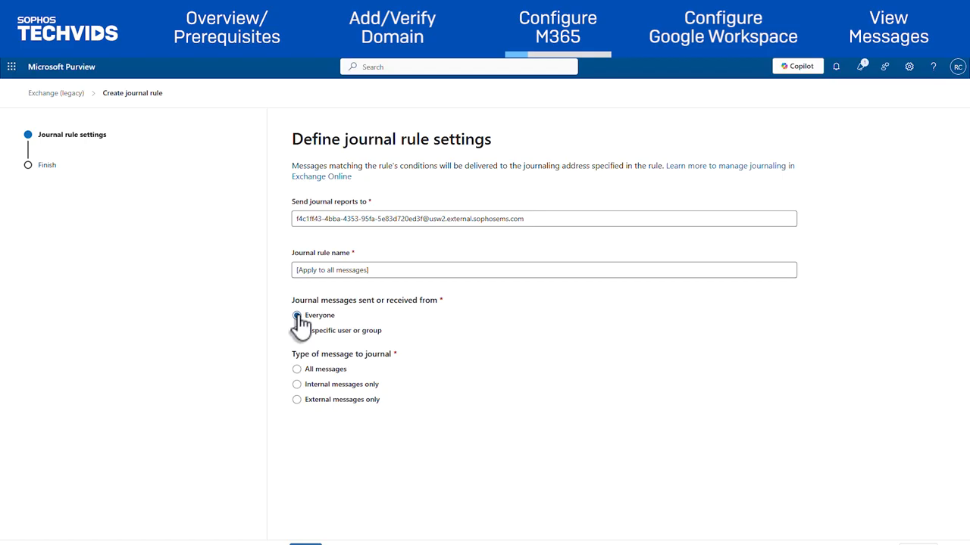
{"action": "left_click", "coordinate": [297, 330]}
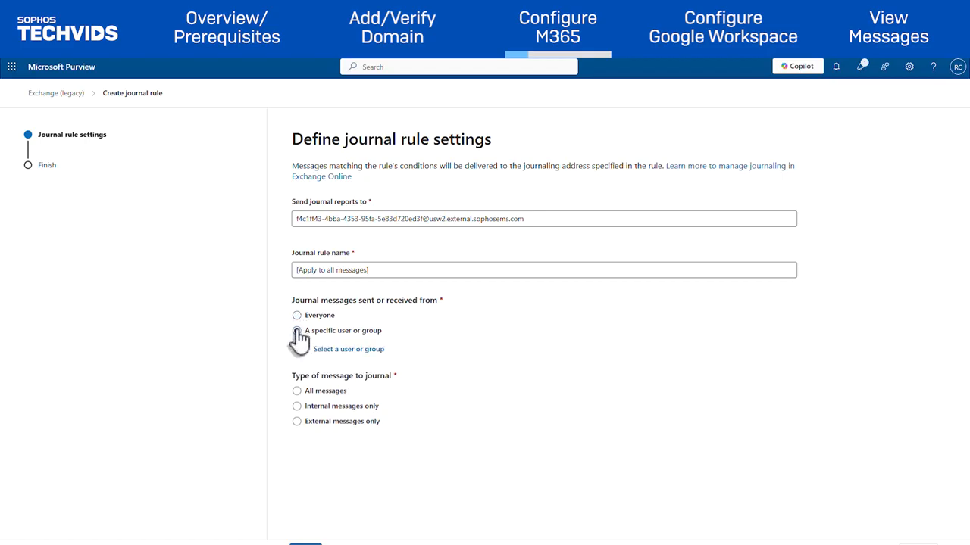
{"action": "left_click", "coordinate": [342, 350]}
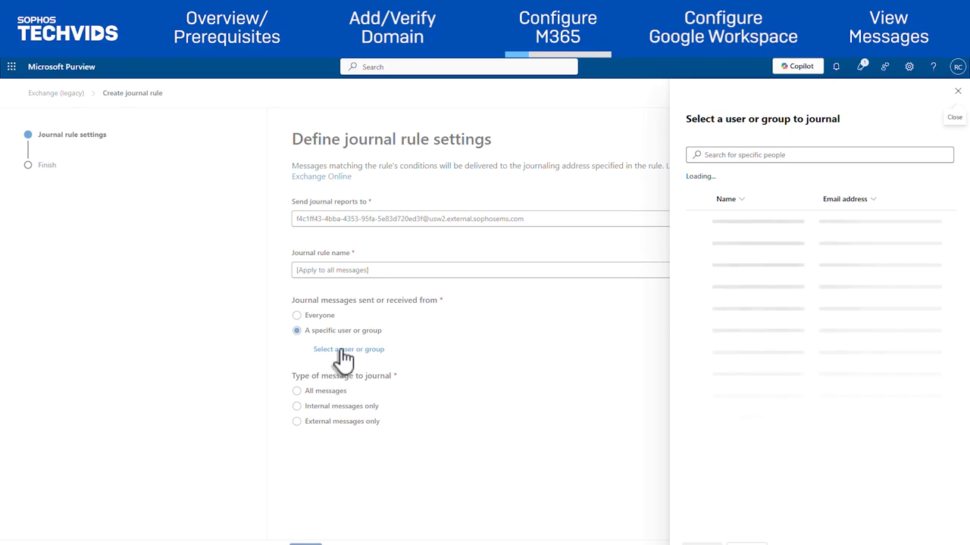
{"action": "left_click", "coordinate": [746, 538]}
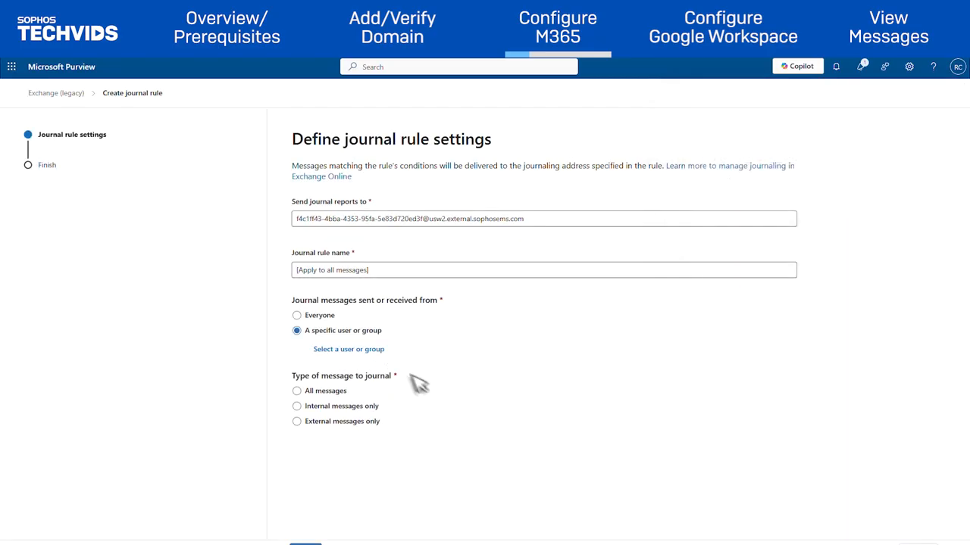
{"action": "left_click", "coordinate": [296, 315]}
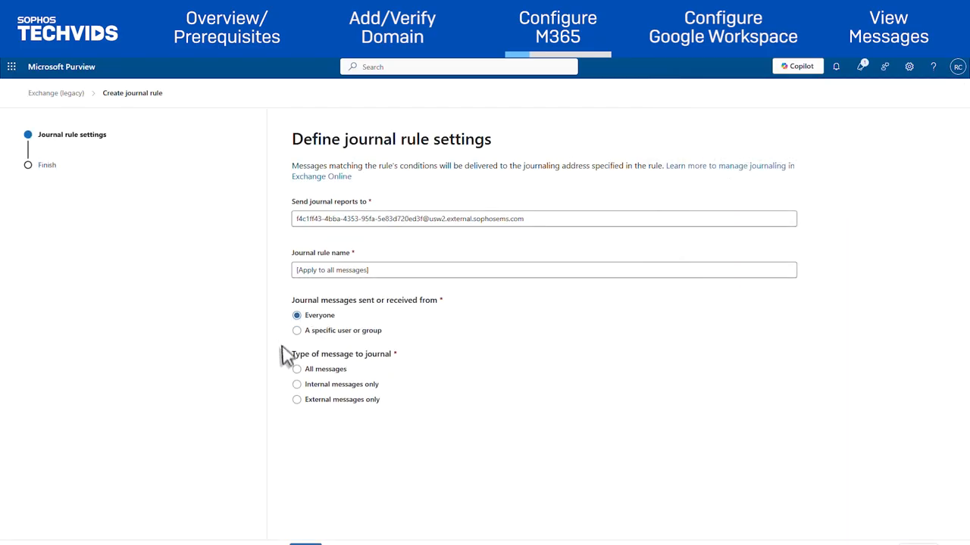
{"action": "left_click", "coordinate": [297, 400]}
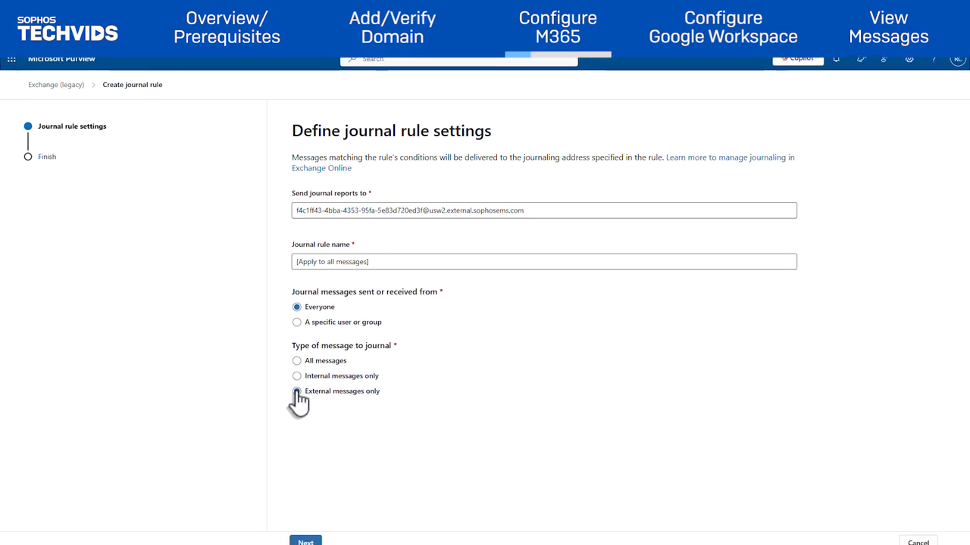
{"action": "left_click", "coordinate": [317, 537]}
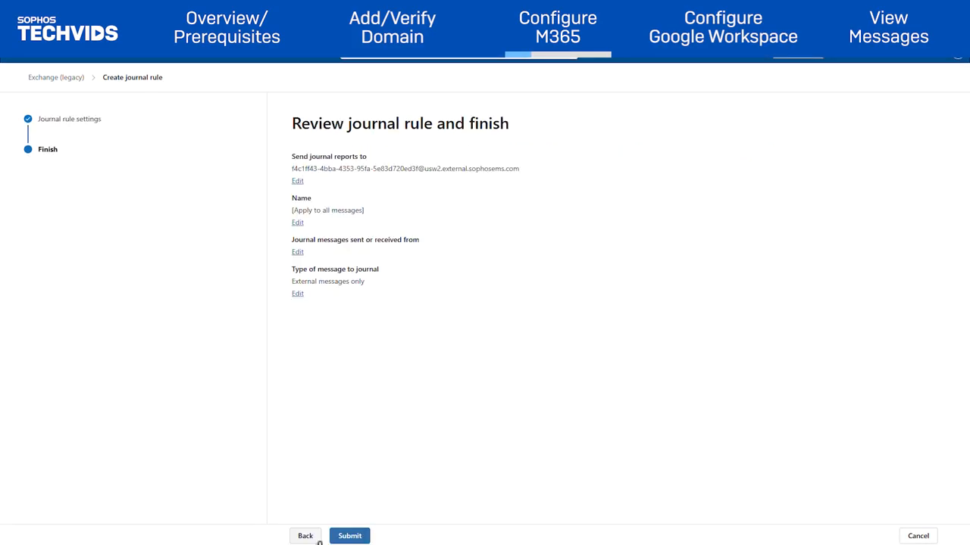
{"action": "left_click", "coordinate": [363, 536]}
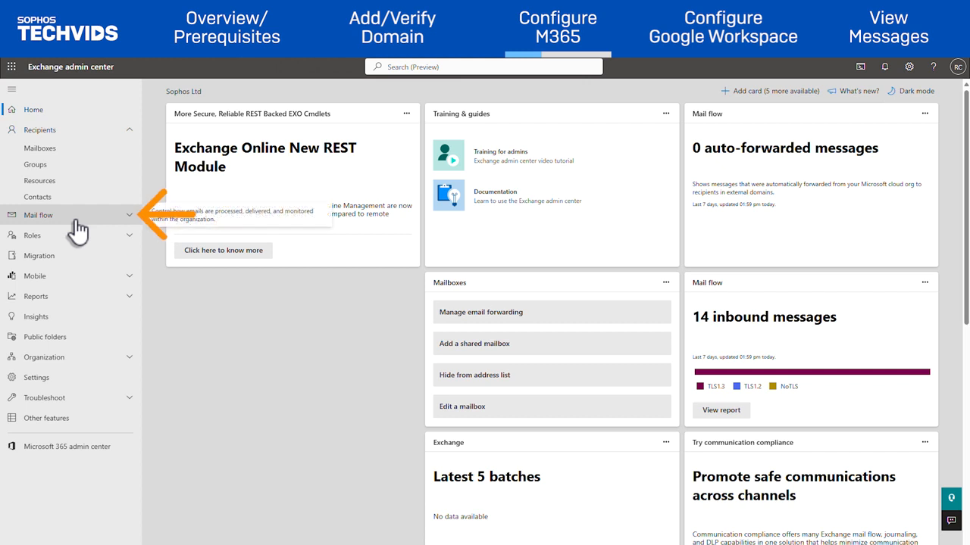
Start a new mail flow connector from a partner organization named 'Third Party Connector'.
{"action": "left_click", "coordinate": [75, 218]}
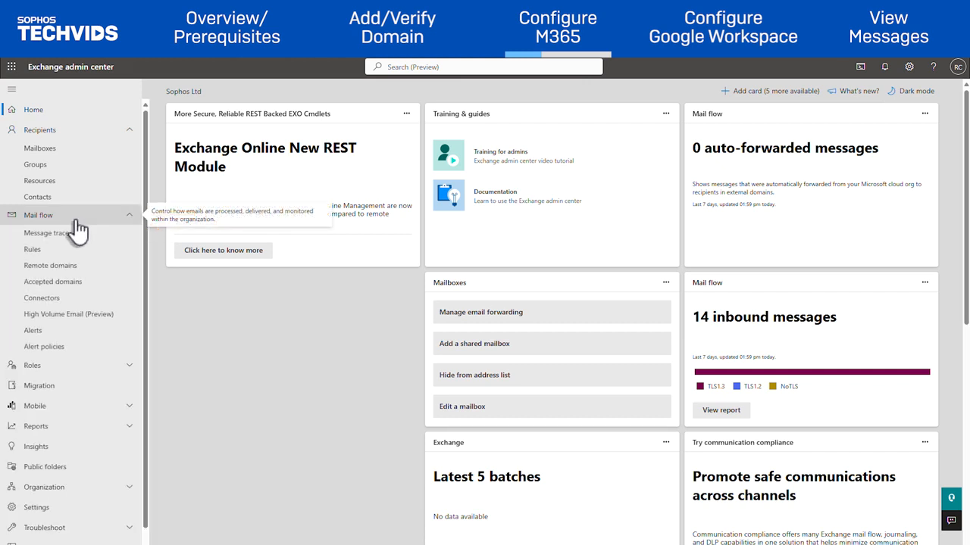
{"action": "left_click", "coordinate": [80, 299]}
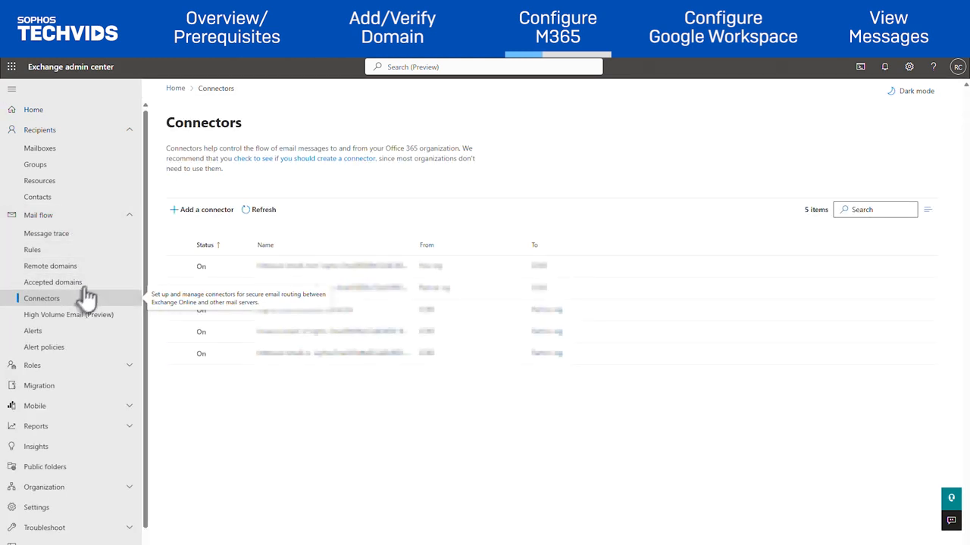
{"action": "left_click", "coordinate": [174, 217]}
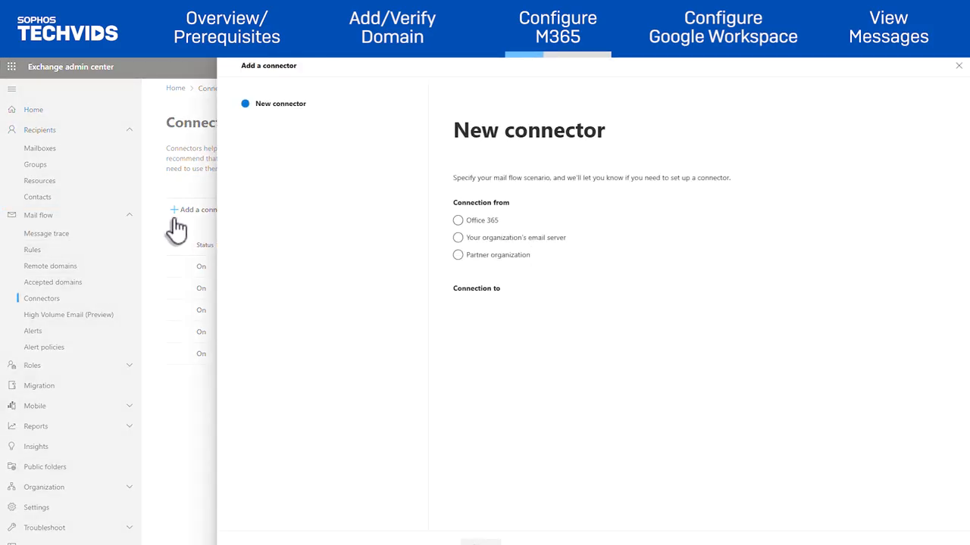
{"action": "left_click", "coordinate": [458, 255]}
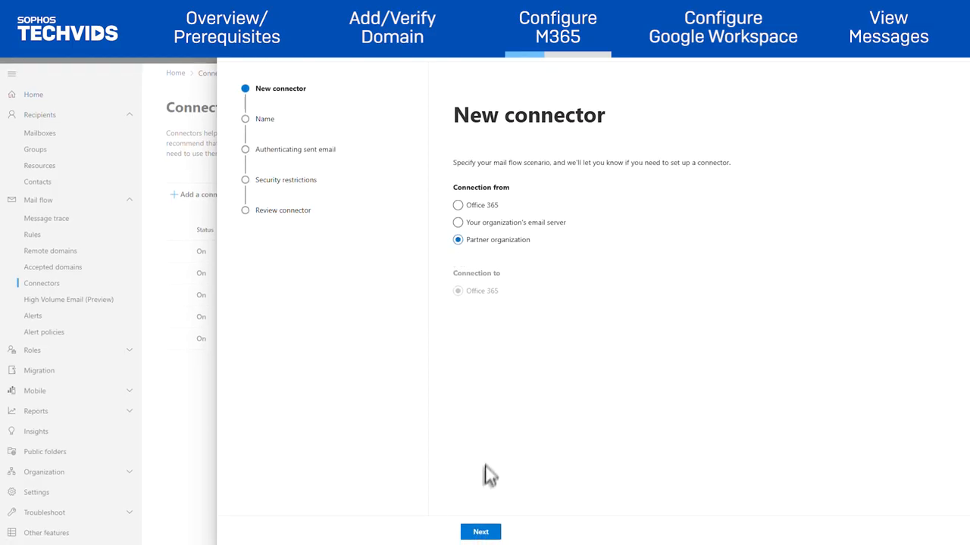
{"action": "left_click", "coordinate": [480, 532]}
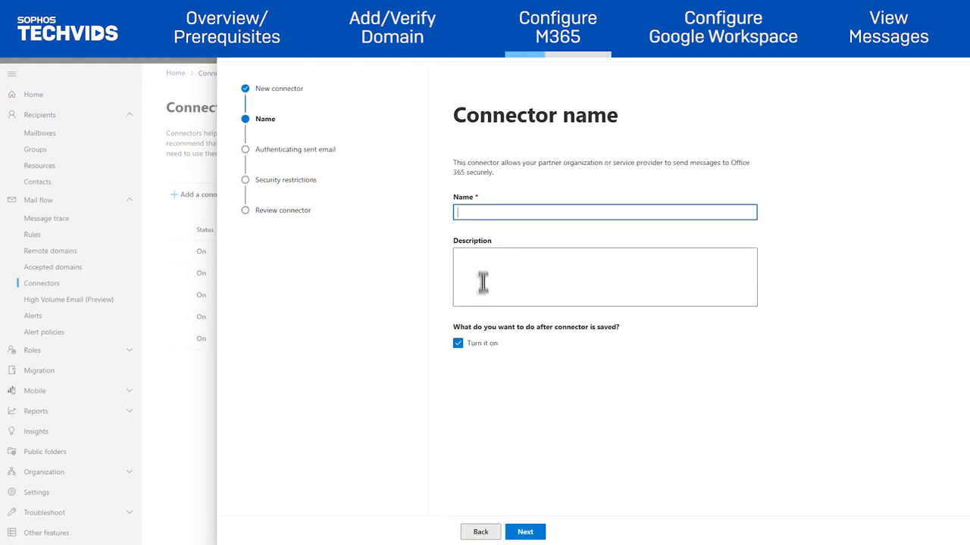
{"action": "type", "text": "Third Party Connector"}
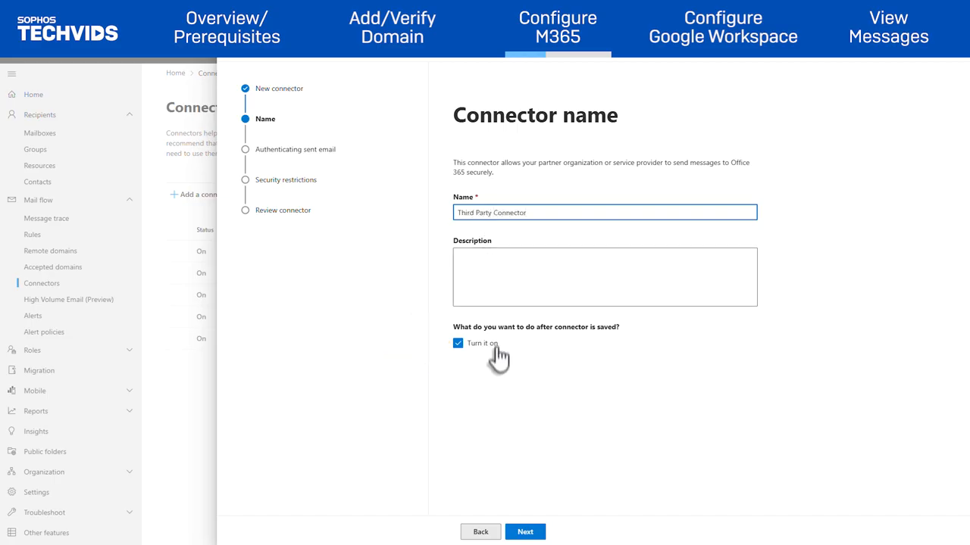
{"action": "left_click", "coordinate": [532, 533]}
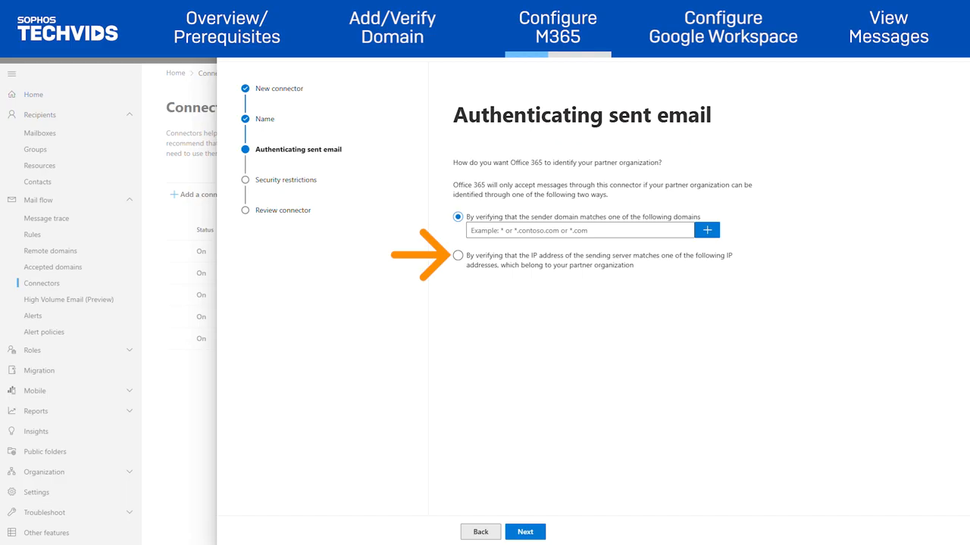
Identify the partner by sending IPs 192.168.3.5 and 10.25.25.0/28.
{"action": "left_click", "coordinate": [458, 256]}
{"action": "left_click", "coordinate": [512, 258]}
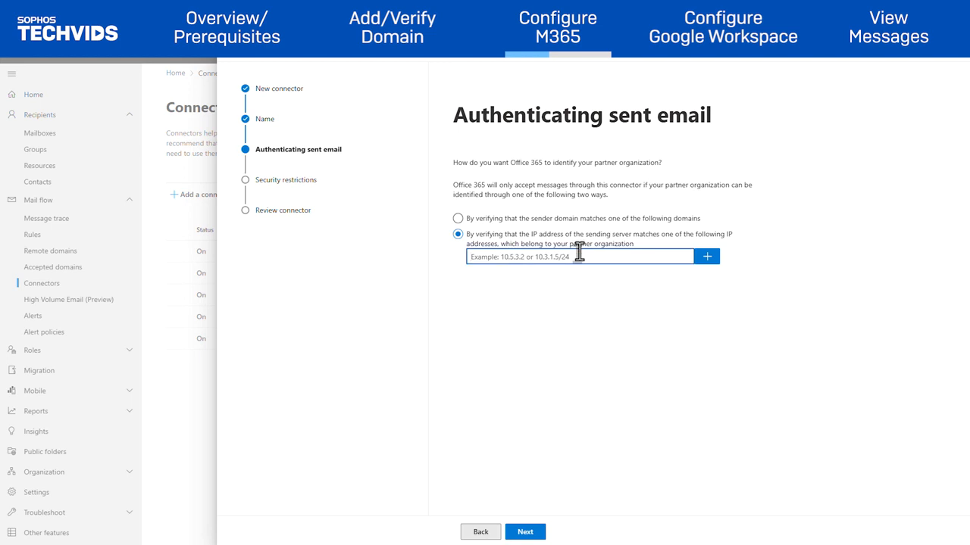
{"action": "type", "text": "192.168.3.5"}
{"action": "key", "text": "Return"}
{"action": "type", "text": "10.25.25.0/28"}
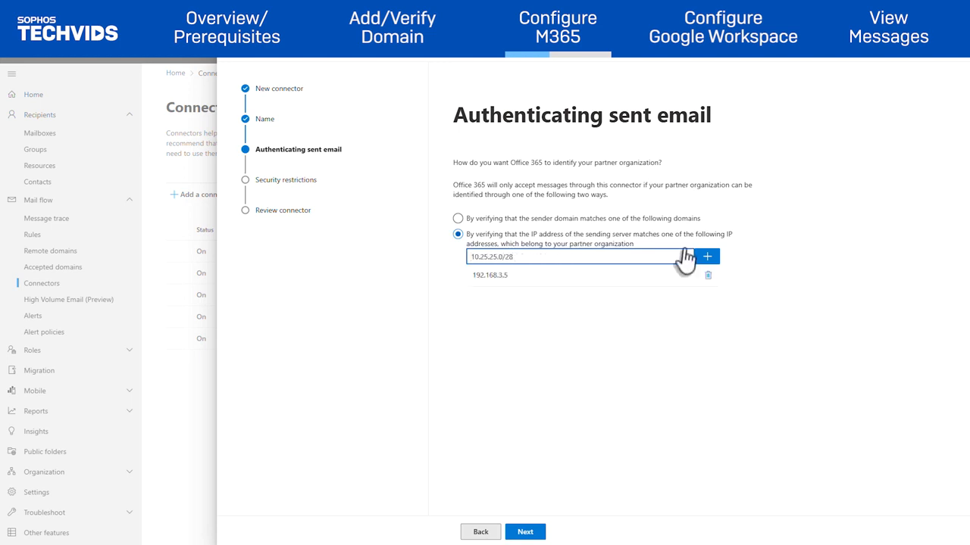
{"action": "left_click", "coordinate": [688, 256]}
Accept the security restrictions, create the connector and finish the wizard.
{"action": "left_click", "coordinate": [526, 533]}
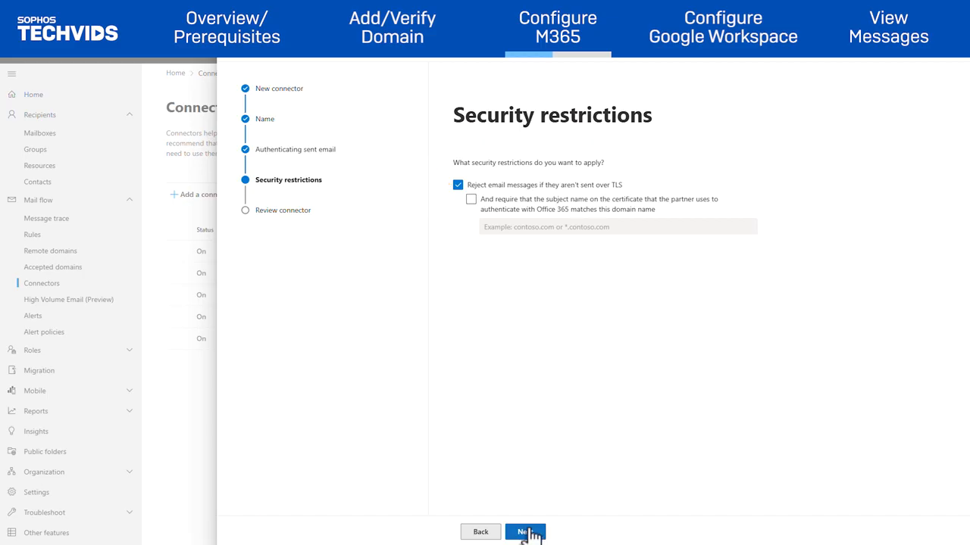
{"action": "left_click", "coordinate": [531, 532]}
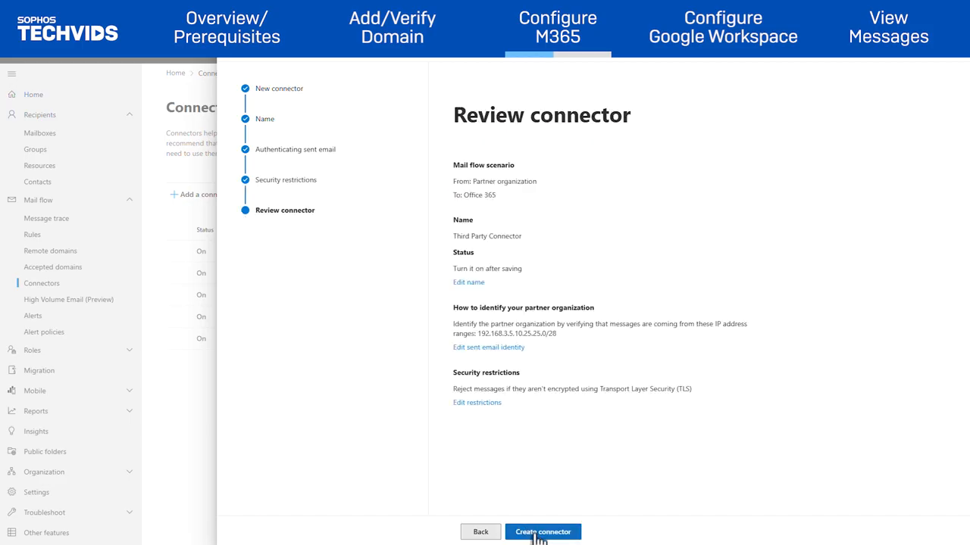
{"action": "left_click", "coordinate": [539, 534]}
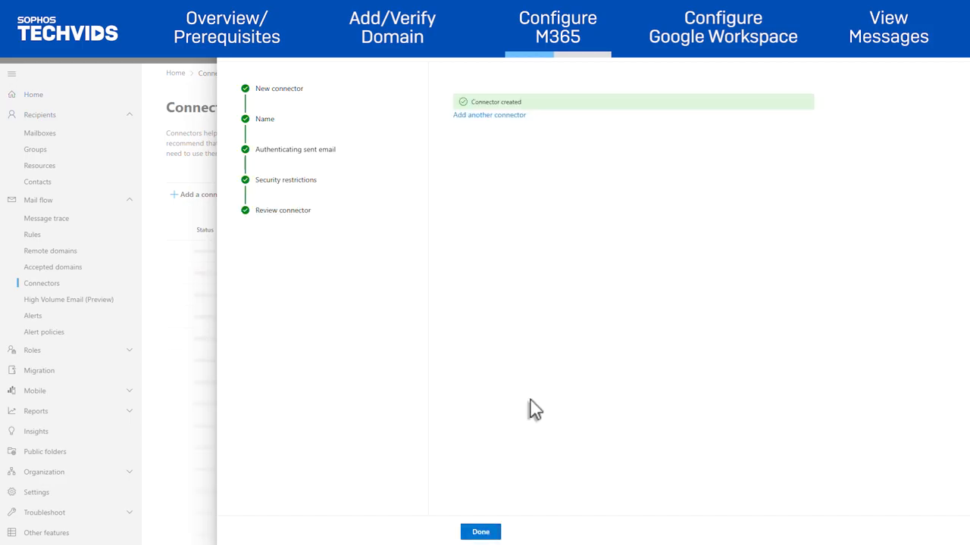
{"action": "left_click", "coordinate": [481, 532]}
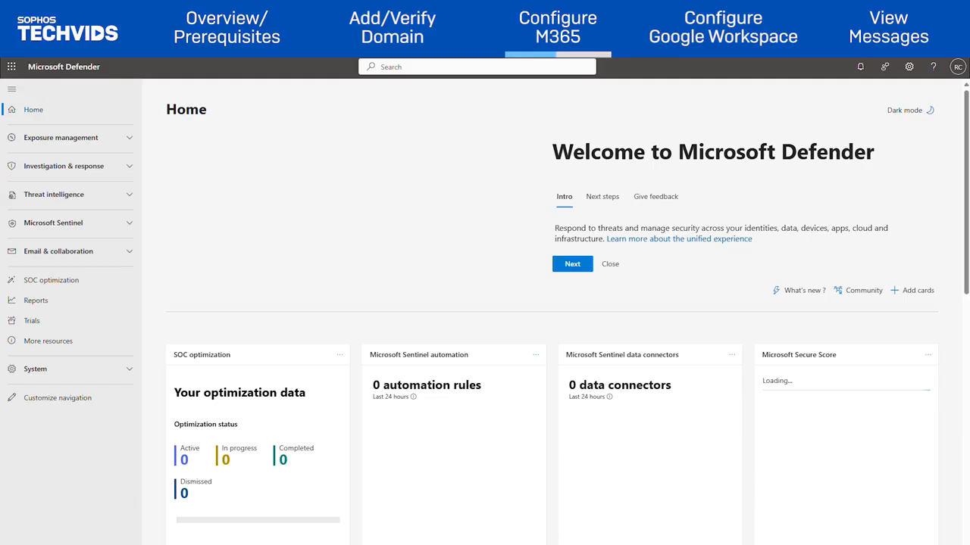
Open the Third Party Connector's Enhanced filtering settings under Threat policies.
{"action": "left_click", "coordinate": [103, 257]}
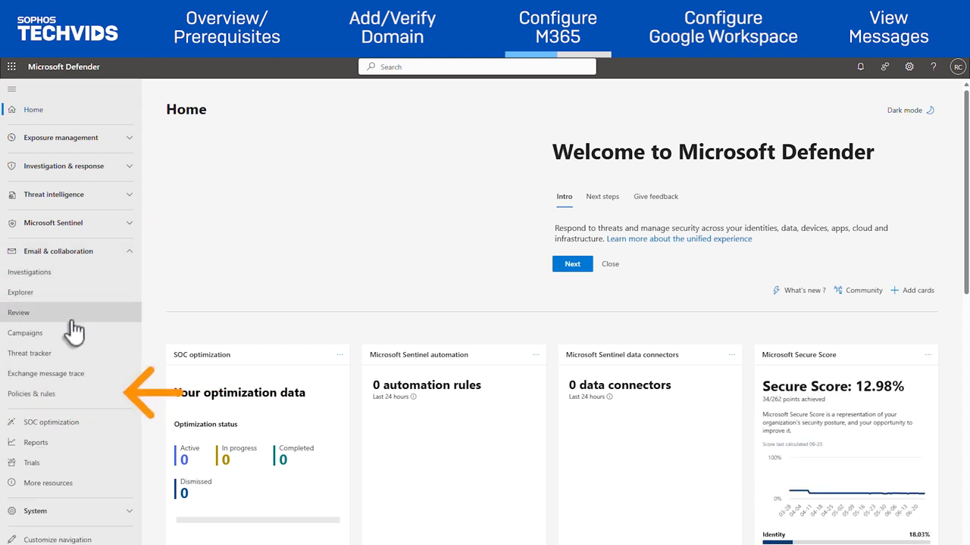
{"action": "left_click", "coordinate": [45, 395]}
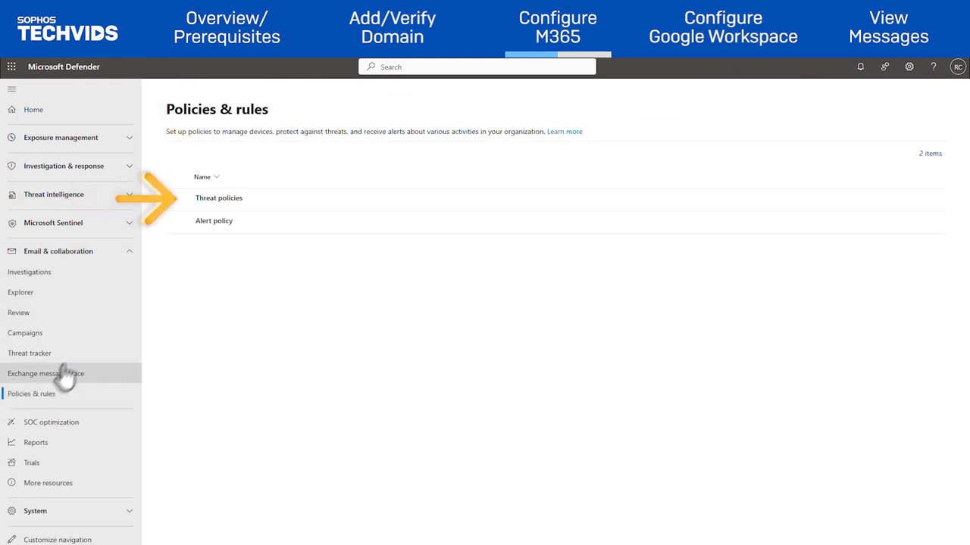
{"action": "left_click", "coordinate": [209, 200]}
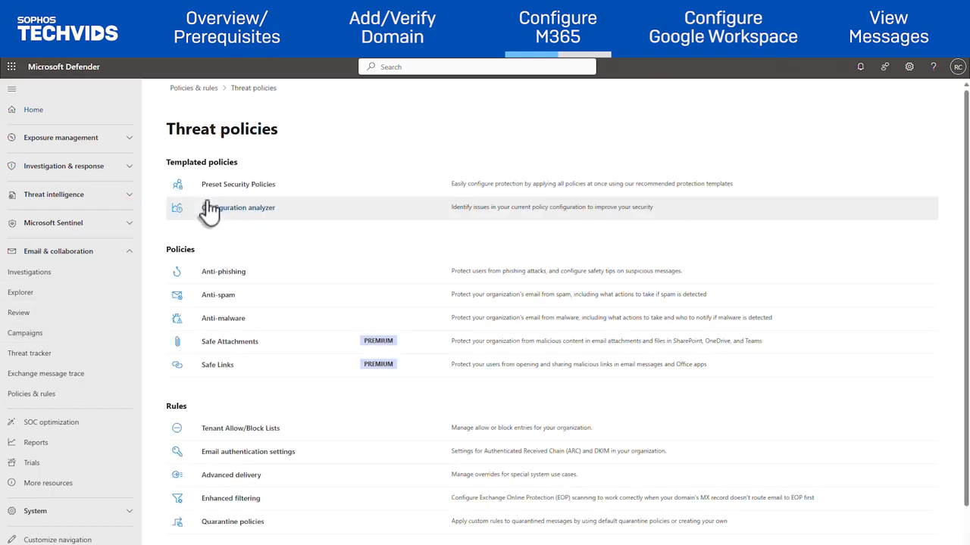
{"action": "left_click", "coordinate": [227, 500]}
{"action": "left_click", "coordinate": [458, 250]}
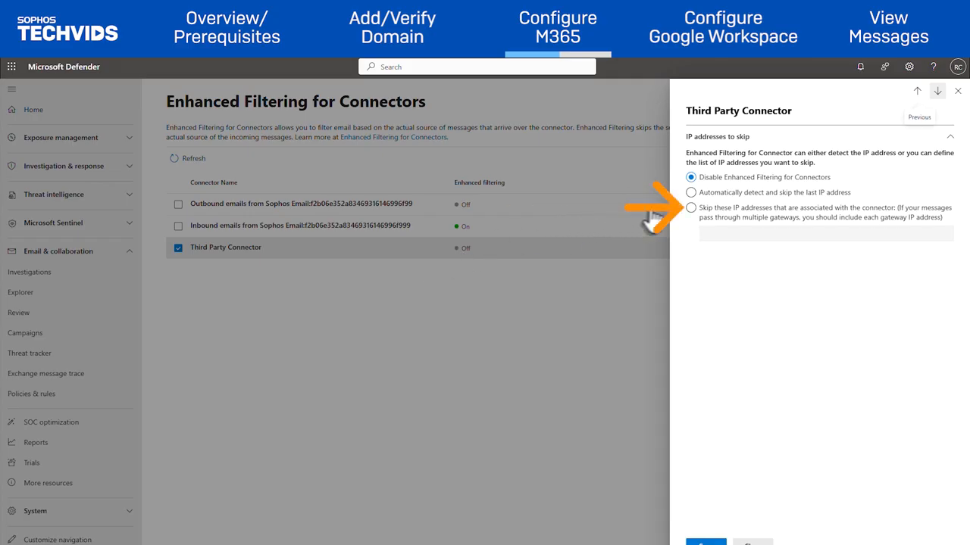
Skip IPs 10.25.25.0/28 and 192.168.3.5 for enhanced filtering and save.
{"action": "left_click", "coordinate": [691, 209]}
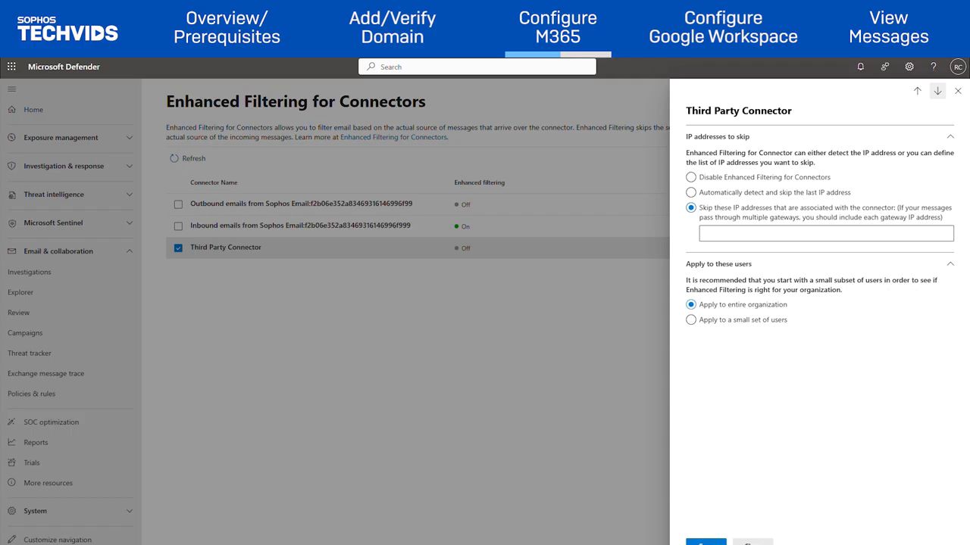
{"action": "left_click", "coordinate": [796, 234]}
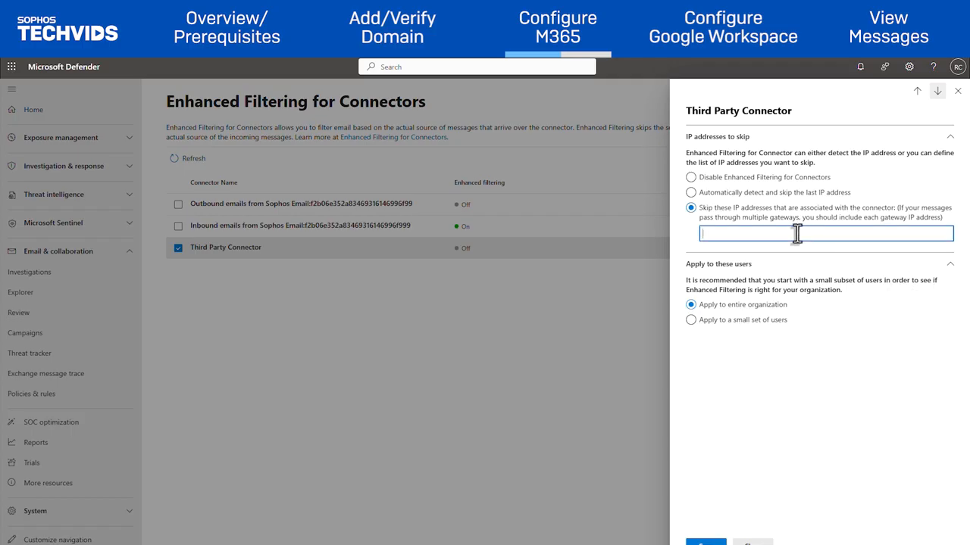
{"action": "type", "text": "10.25.25.0/28"}
{"action": "key", "text": "Return"}
{"action": "type", "text": "192.168.3.5"}
{"action": "key", "text": "Return"}
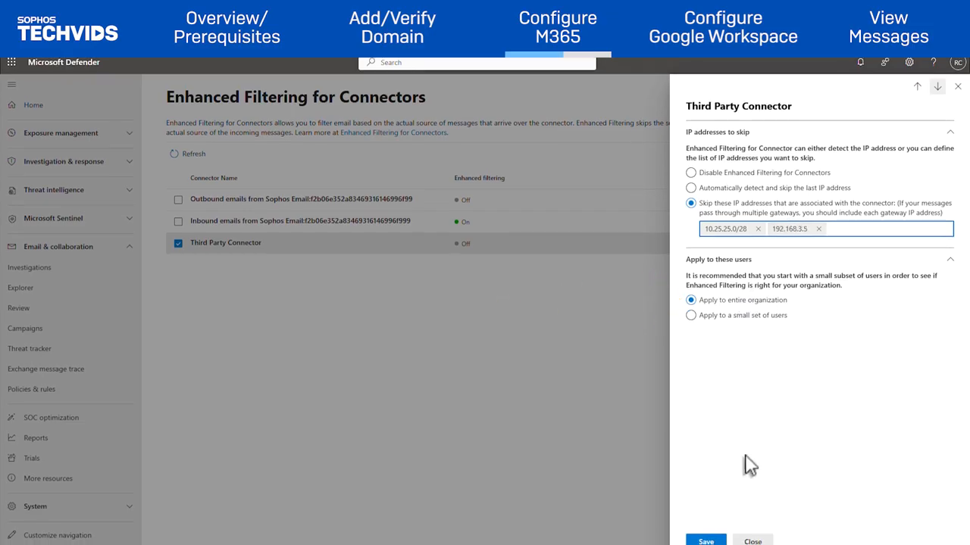
{"action": "left_click", "coordinate": [698, 542]}
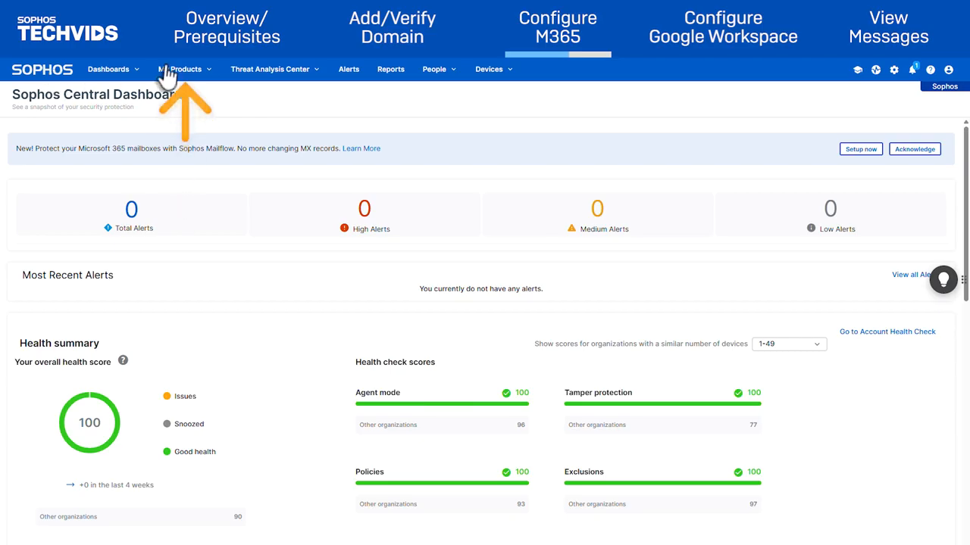
Enable M365 mailflow configuration in the domain's external dependencies and save the X-SOPHOS-EMS-SCAN header.
{"action": "left_click", "coordinate": [193, 75]}
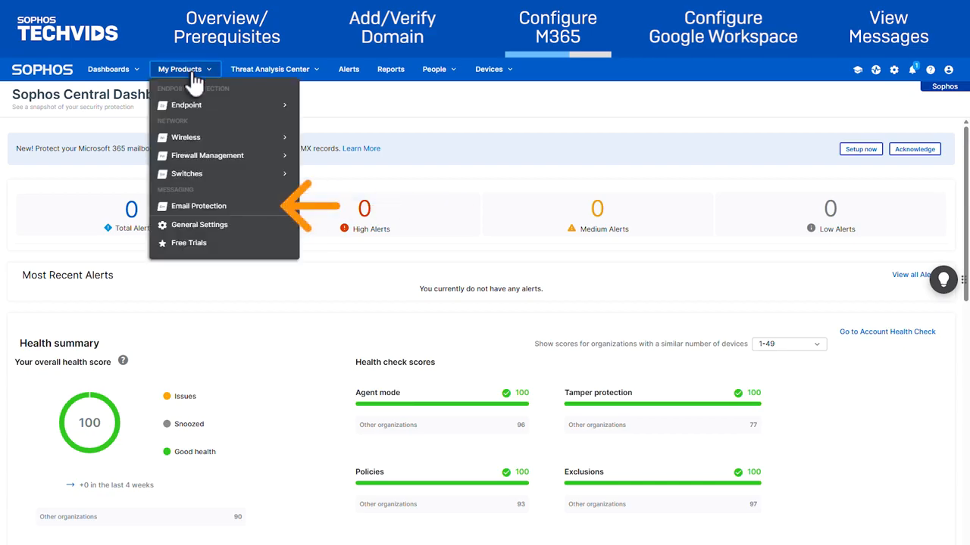
{"action": "left_click", "coordinate": [198, 207]}
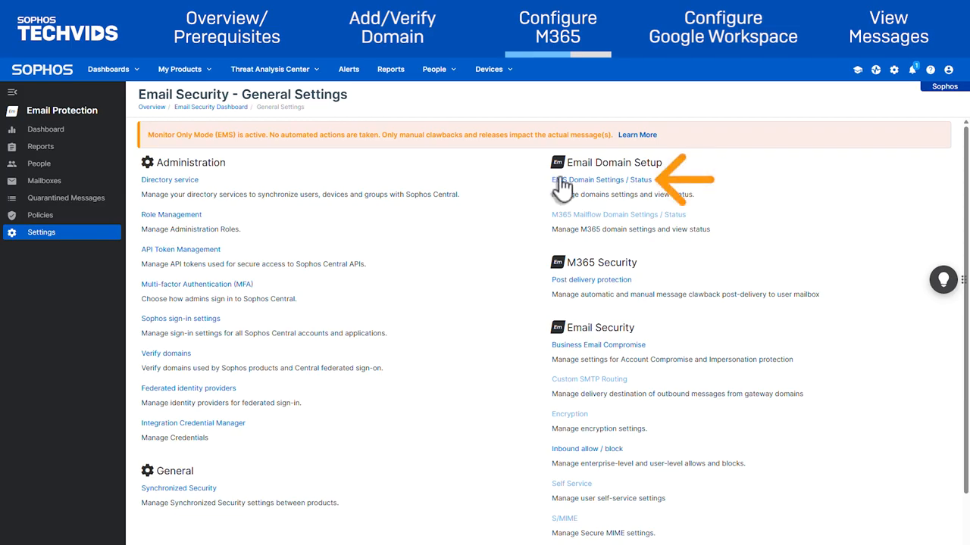
{"action": "left_click", "coordinate": [560, 181]}
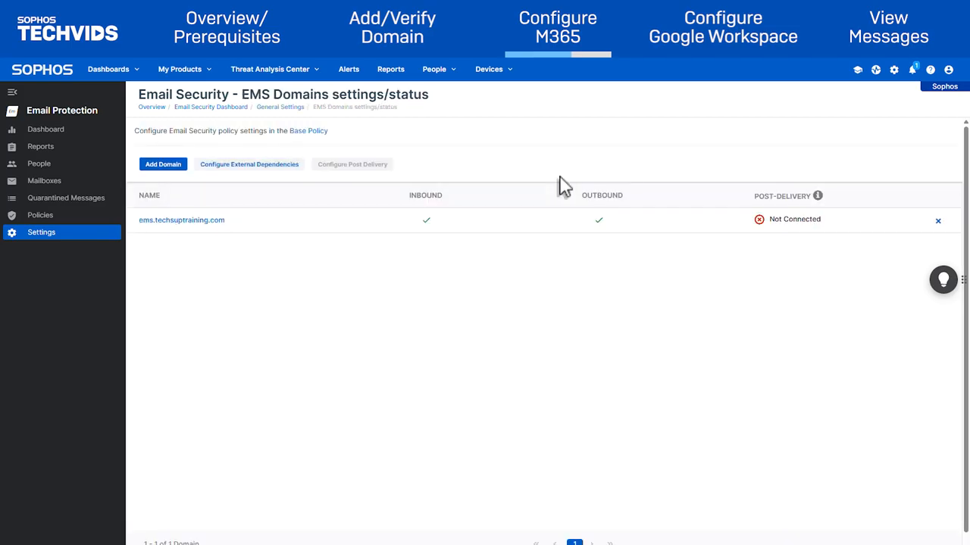
{"action": "left_click", "coordinate": [285, 167]}
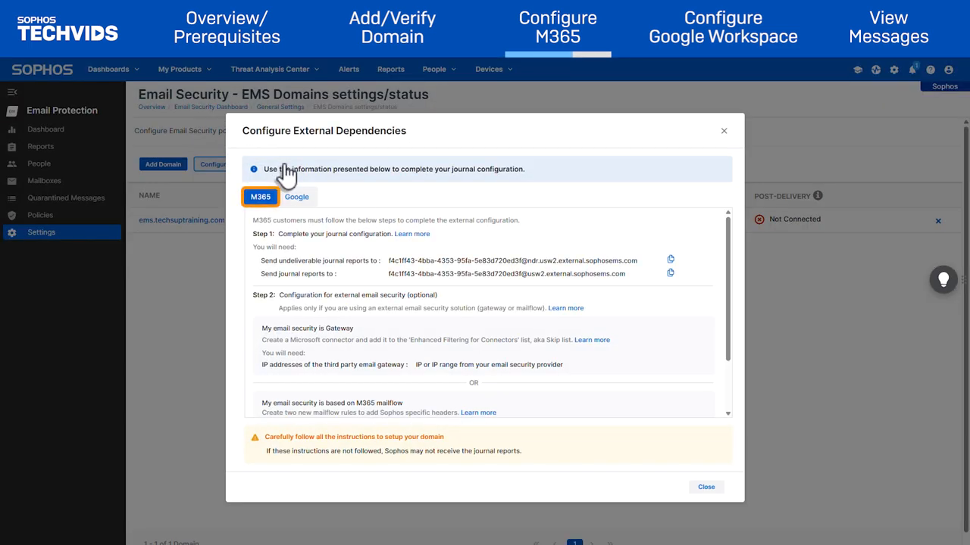
{"action": "scroll", "coordinate": [296, 309], "scroll_direction": "down", "scroll_amount": 3}
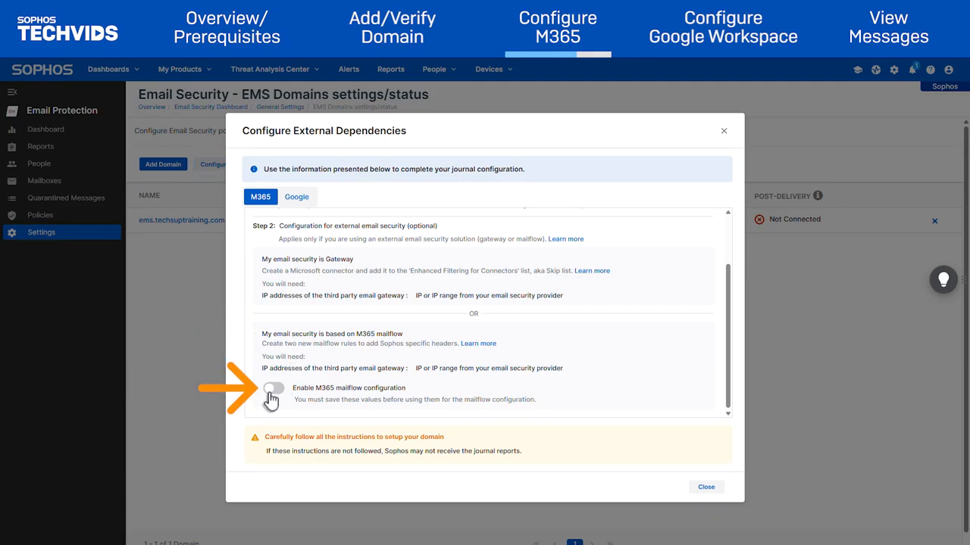
{"action": "left_click", "coordinate": [271, 388]}
{"action": "scroll", "coordinate": [320, 389], "scroll_direction": "down", "scroll_amount": 1}
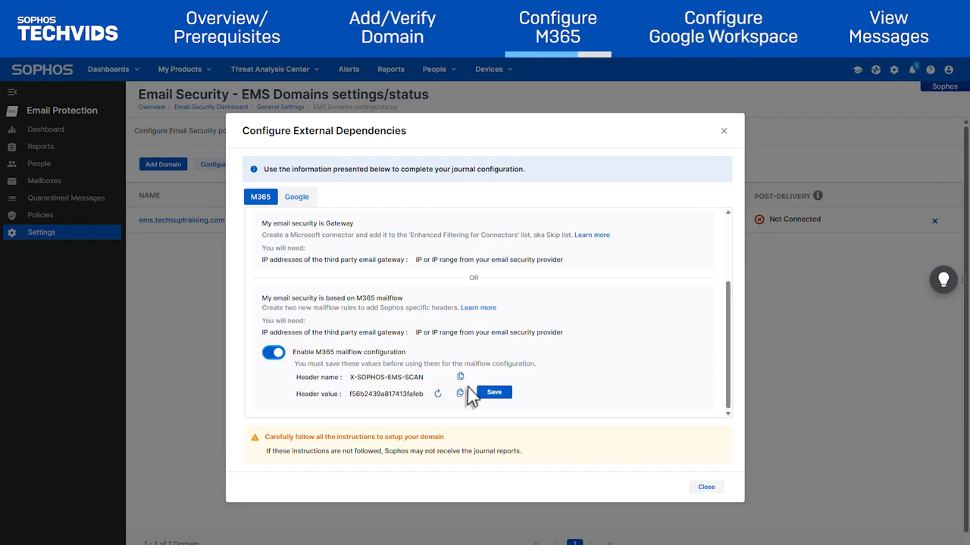
{"action": "left_click", "coordinate": [496, 395]}
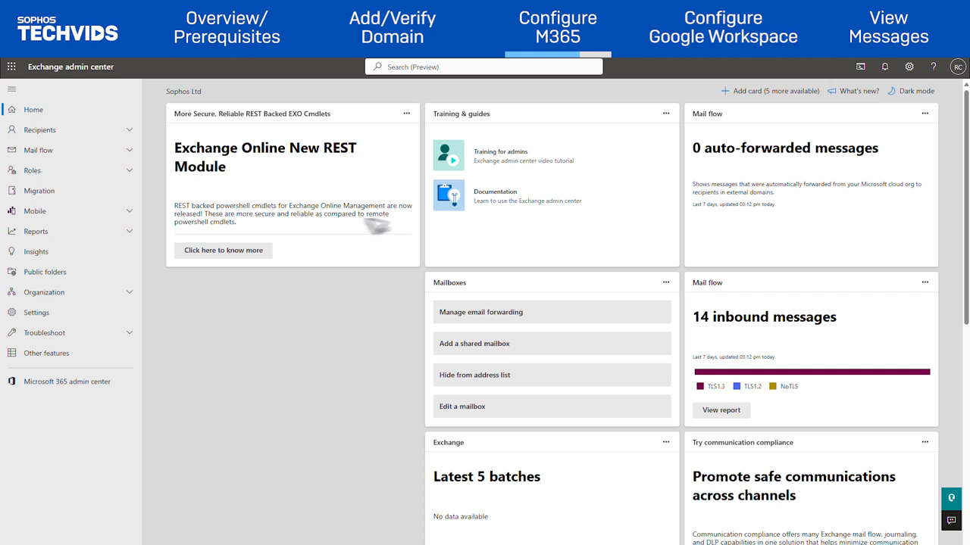
Start a new transport rule from the Exchange mail flow rules list.
{"action": "left_click", "coordinate": [104, 156]}
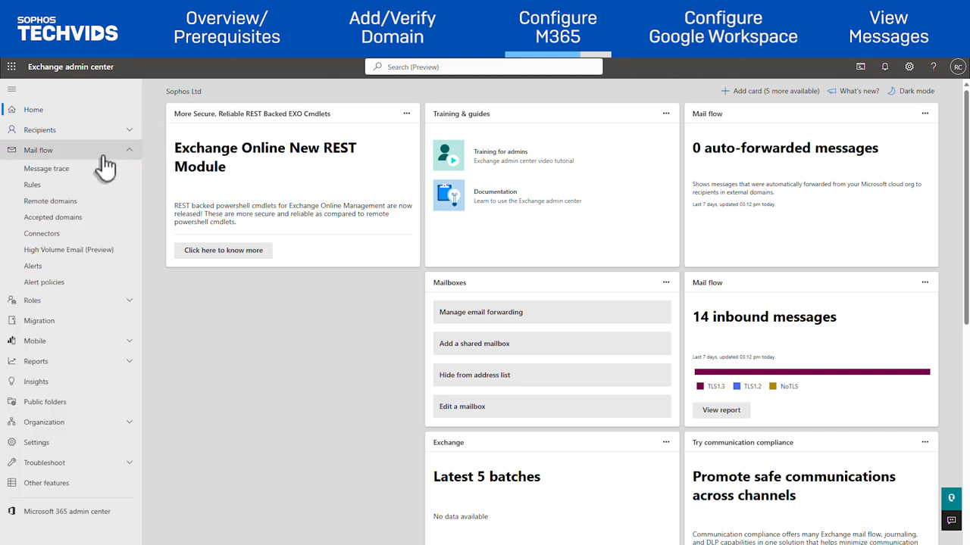
{"action": "left_click", "coordinate": [32, 185]}
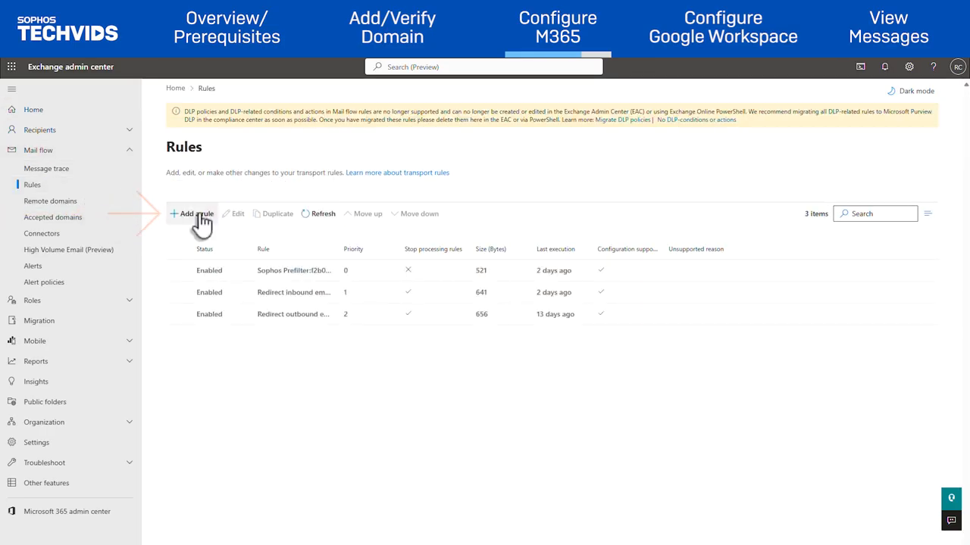
{"action": "left_click", "coordinate": [202, 216]}
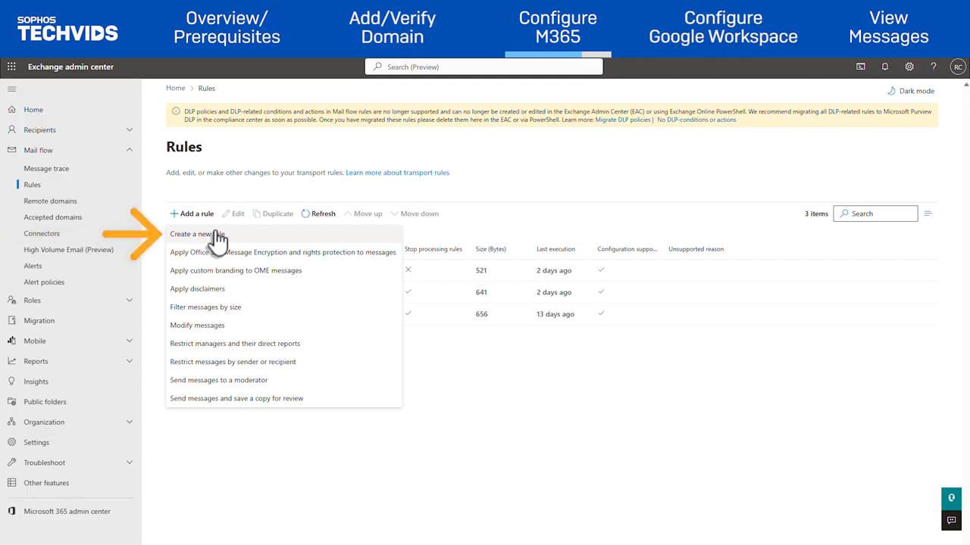
{"action": "left_click", "coordinate": [217, 238]}
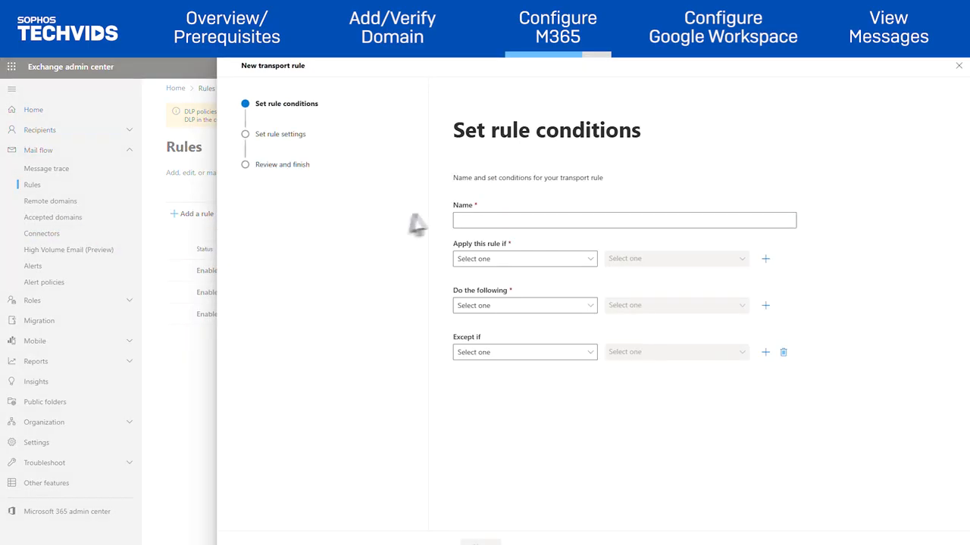
{"action": "left_click", "coordinate": [472, 219]}
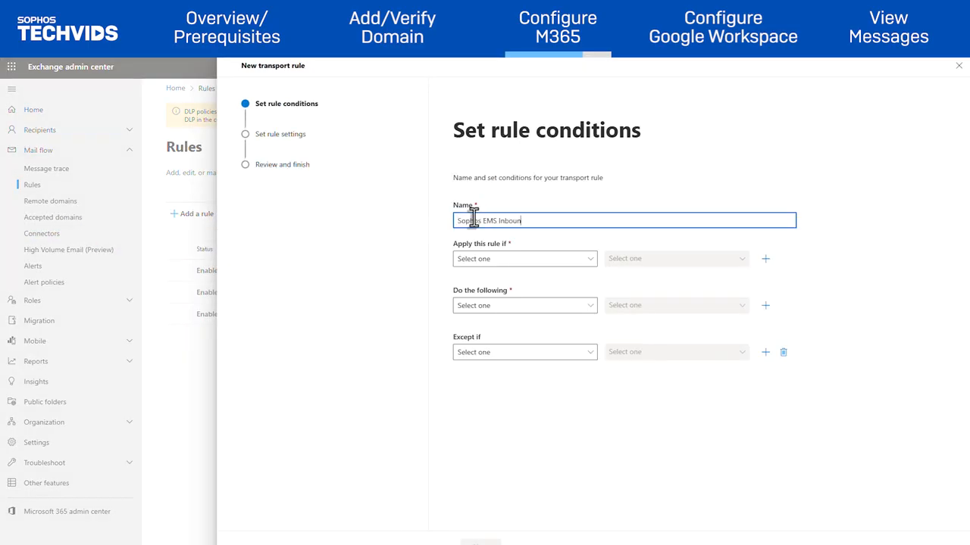
Add a rule condition that the recipient is located Inside the organization.
{"action": "left_click", "coordinate": [502, 261]}
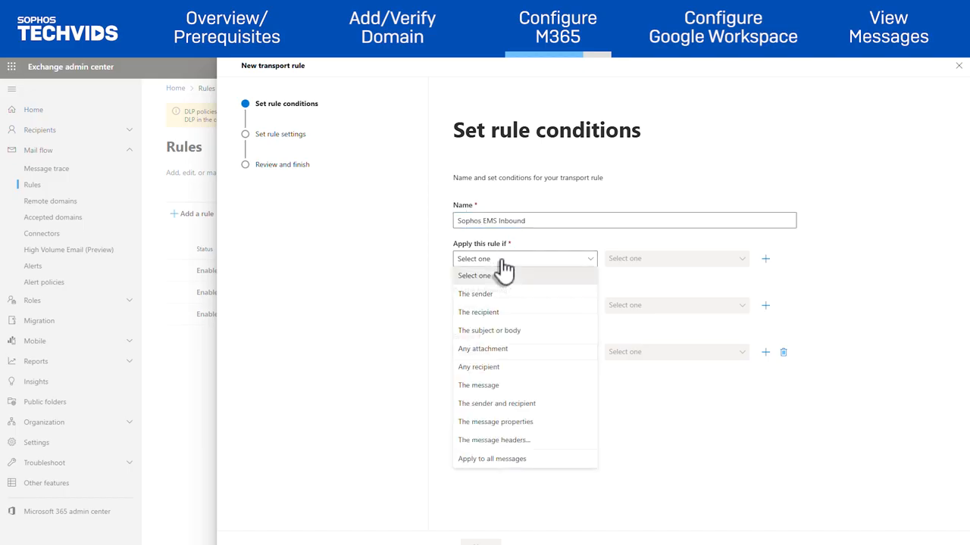
{"action": "left_click", "coordinate": [514, 314]}
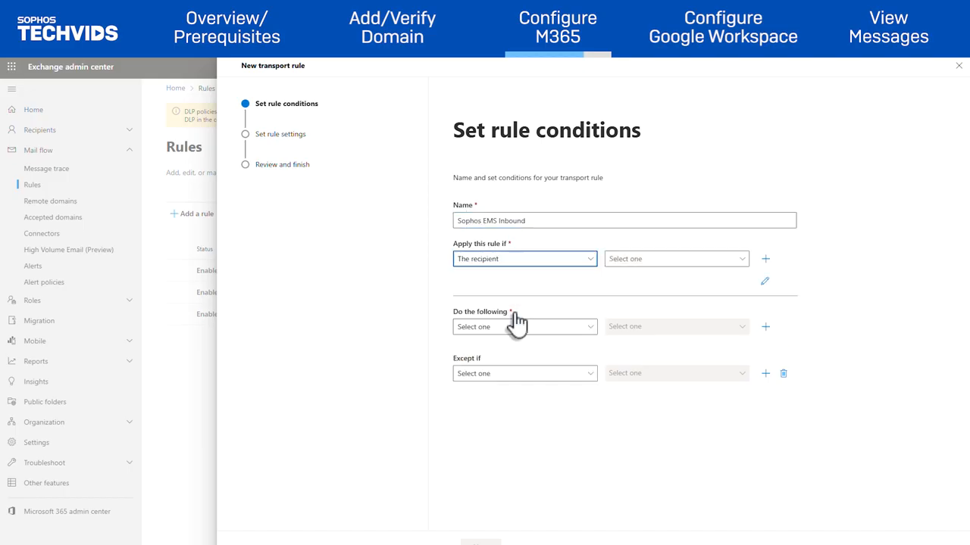
{"action": "left_click", "coordinate": [665, 261]}
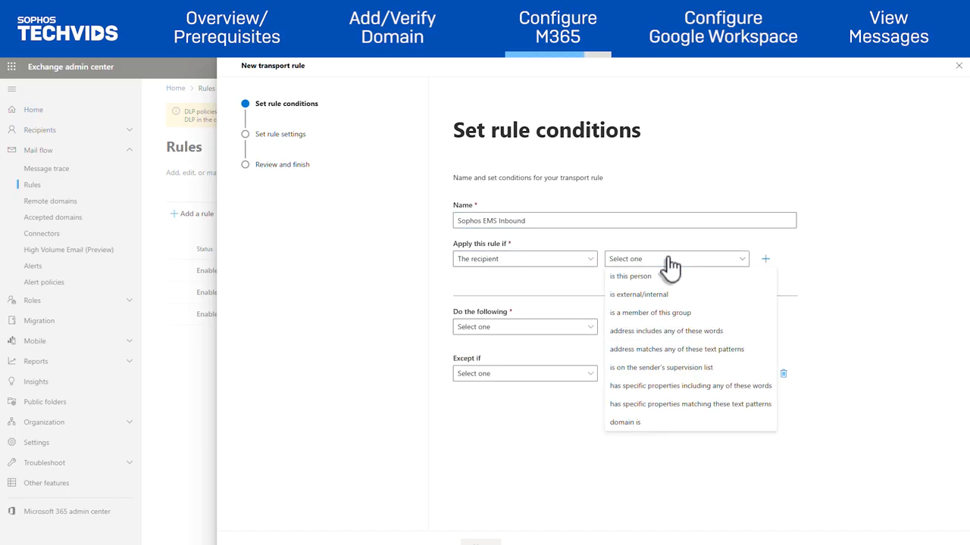
{"action": "left_click", "coordinate": [652, 295]}
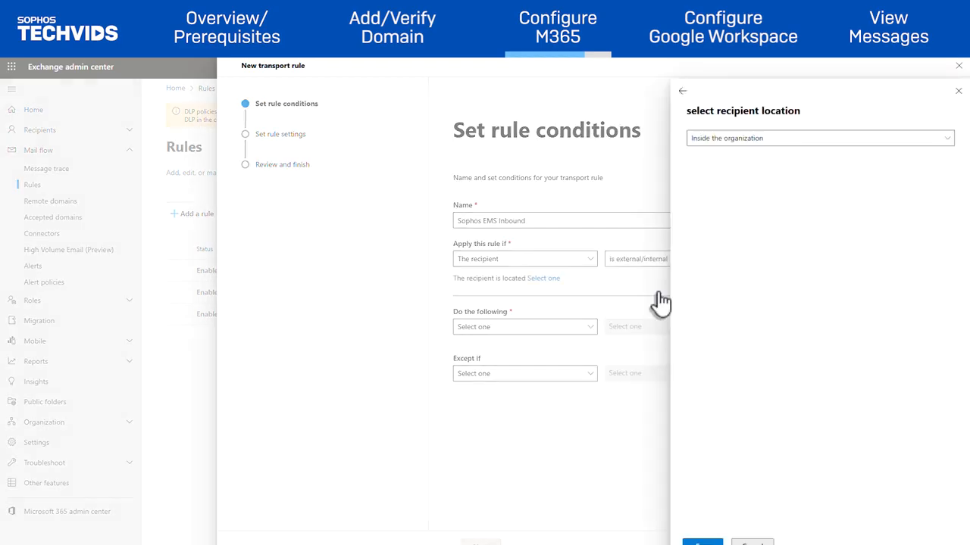
{"action": "left_click", "coordinate": [788, 145]}
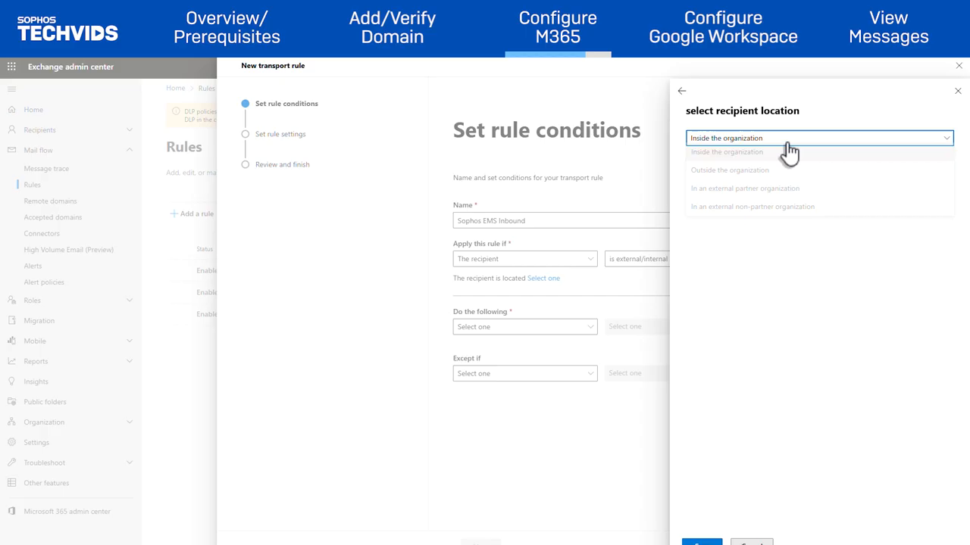
{"action": "left_click", "coordinate": [744, 175]}
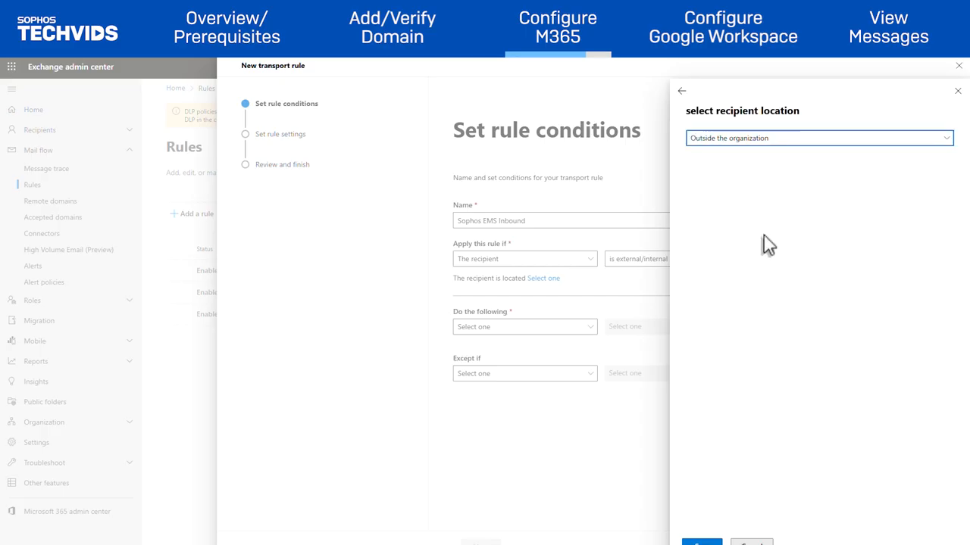
{"action": "left_click", "coordinate": [788, 141]}
{"action": "left_click", "coordinate": [771, 159]}
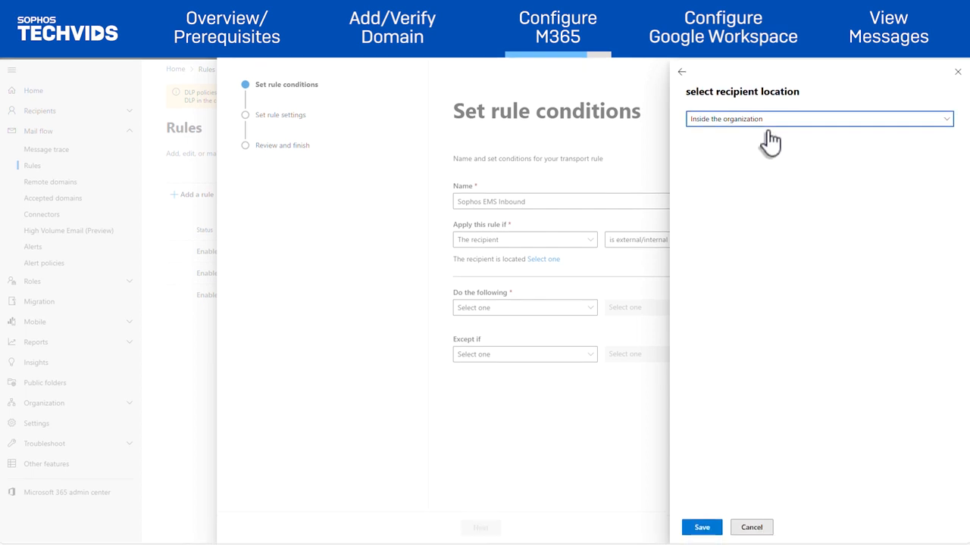
{"action": "left_click", "coordinate": [702, 528]}
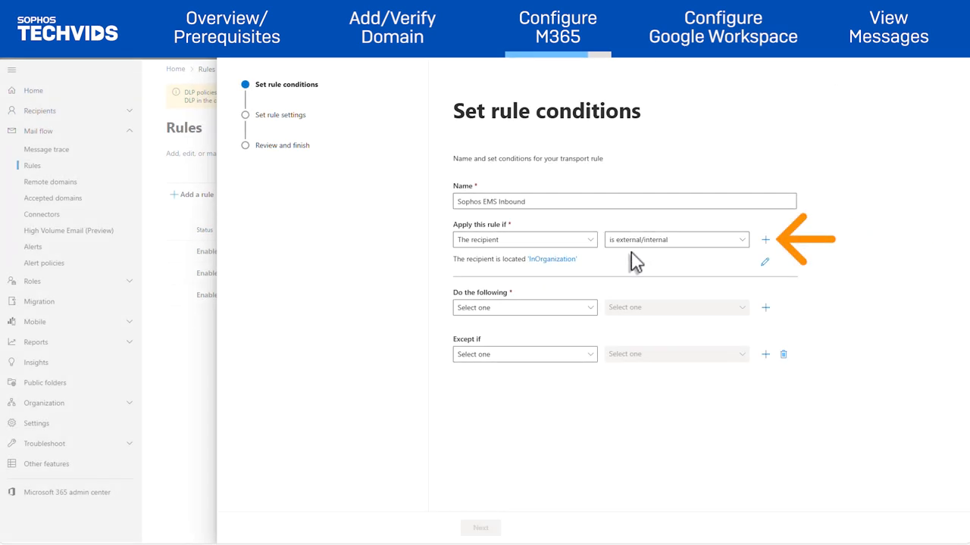
Add an And condition requiring the recipient domain to be ems.techsuptraining.com.
{"action": "left_click", "coordinate": [766, 241]}
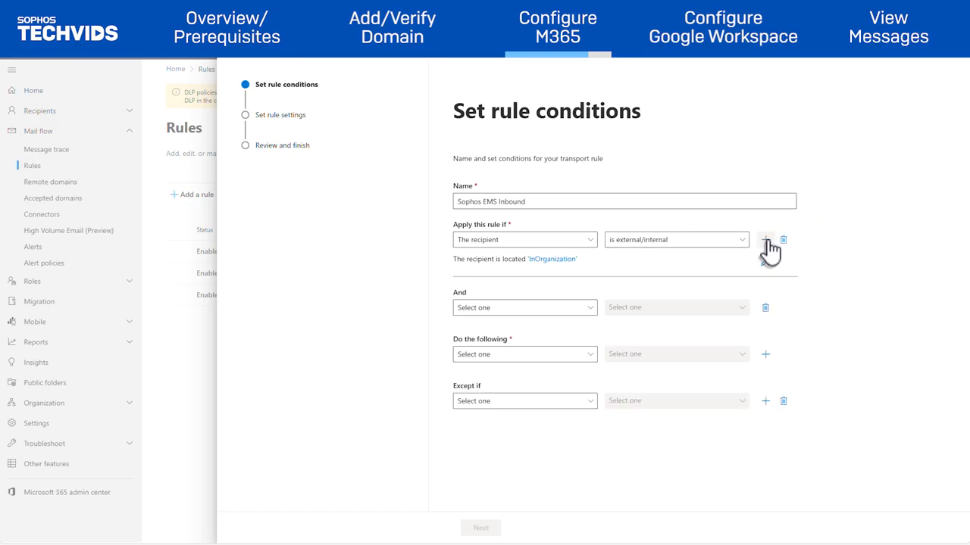
{"action": "left_click", "coordinate": [526, 310]}
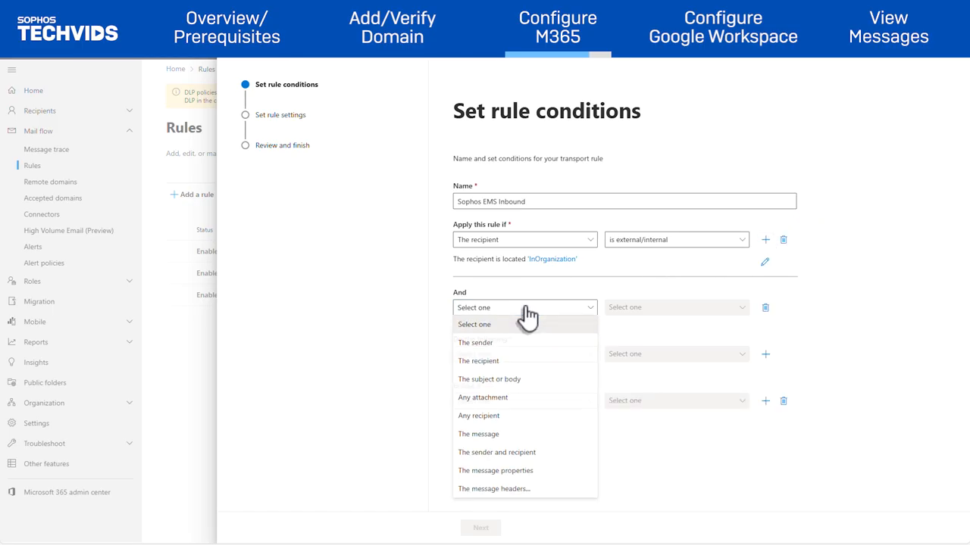
{"action": "left_click", "coordinate": [488, 363]}
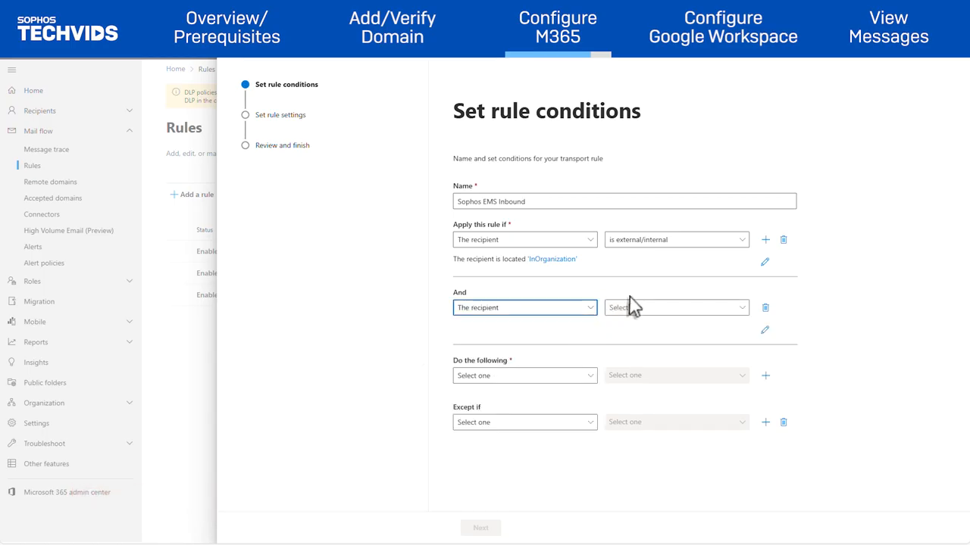
{"action": "left_click", "coordinate": [648, 310]}
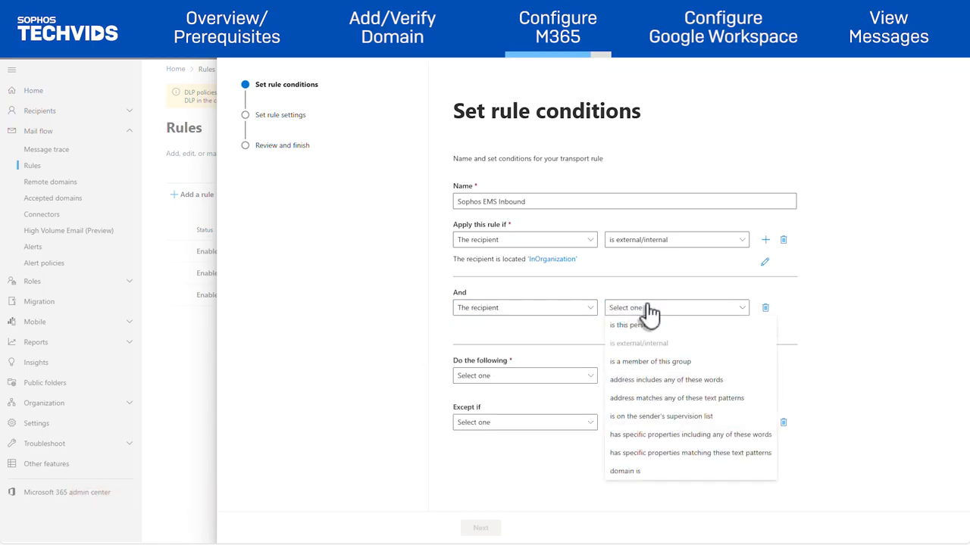
{"action": "left_click", "coordinate": [635, 471]}
{"action": "left_click", "coordinate": [757, 113]}
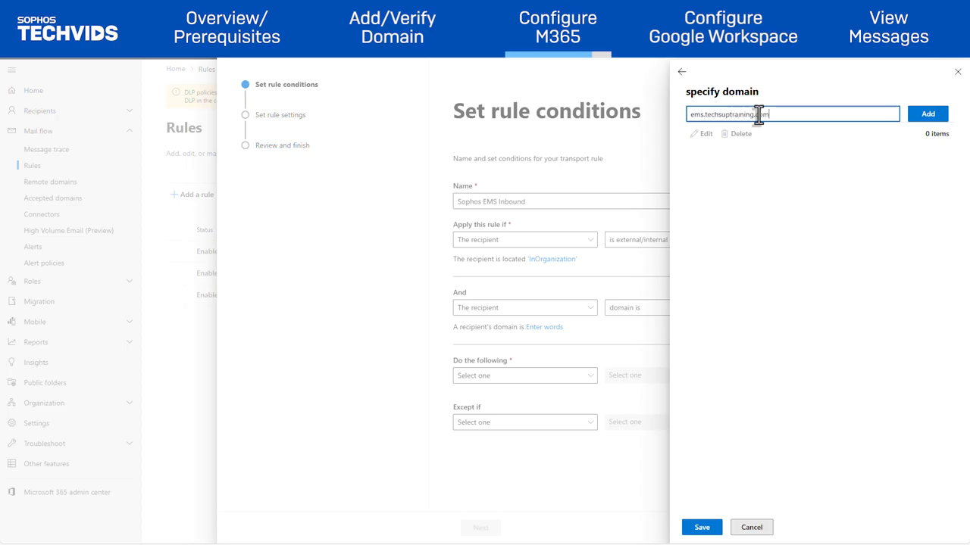
{"action": "left_click", "coordinate": [924, 115]}
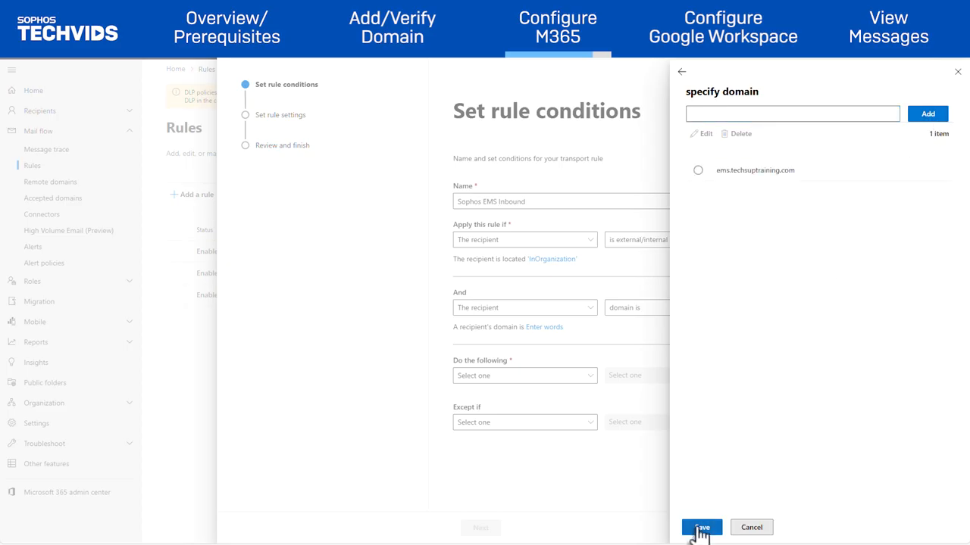
{"action": "left_click", "coordinate": [700, 528]}
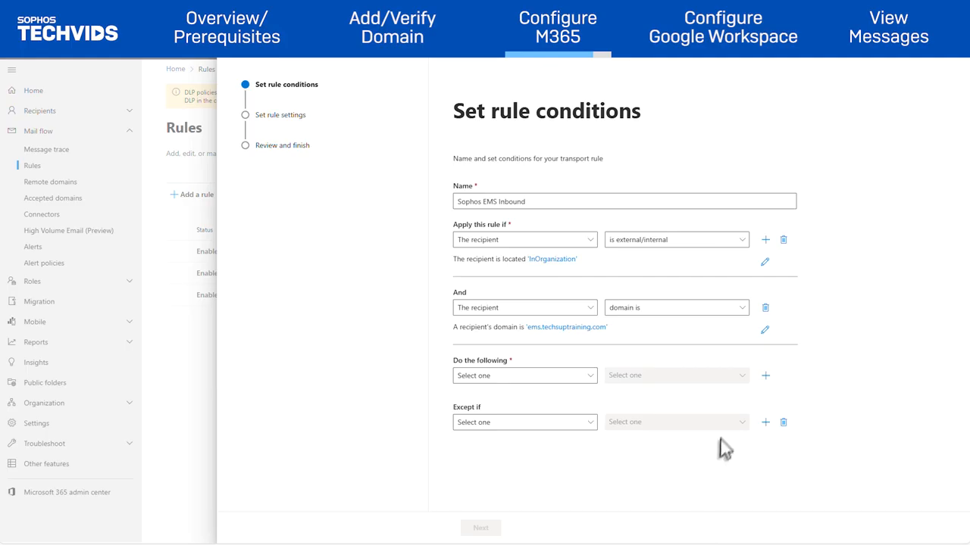
{"action": "left_click", "coordinate": [768, 241]}
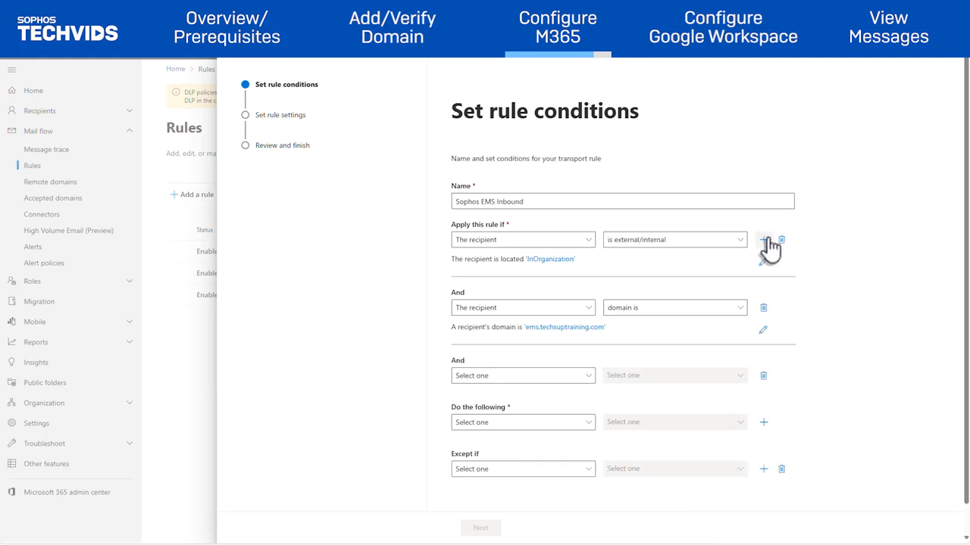
Add a third condition: sender IP address is in any of the ranges 10.25.25.0/28.
{"action": "left_click", "coordinate": [520, 375]}
{"action": "left_click", "coordinate": [493, 213]}
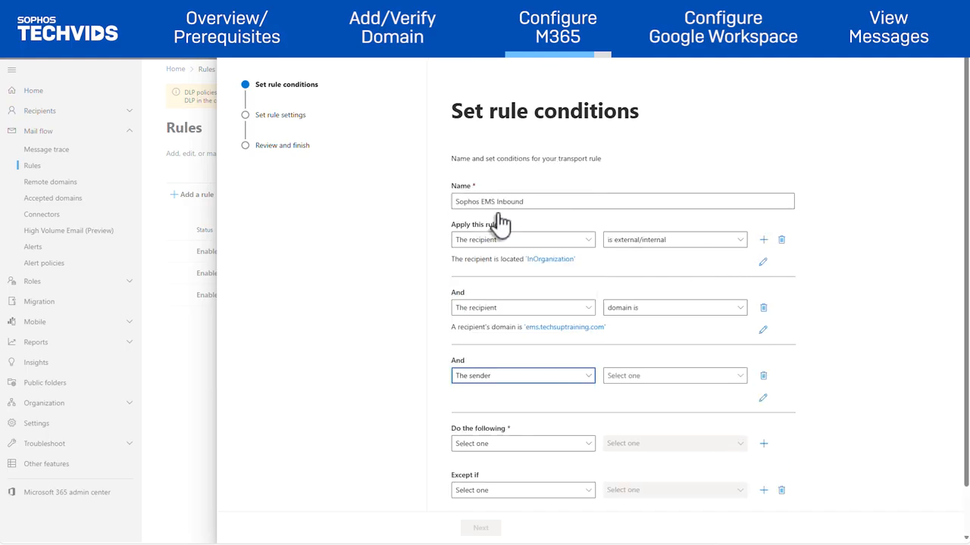
{"action": "left_click", "coordinate": [686, 376]}
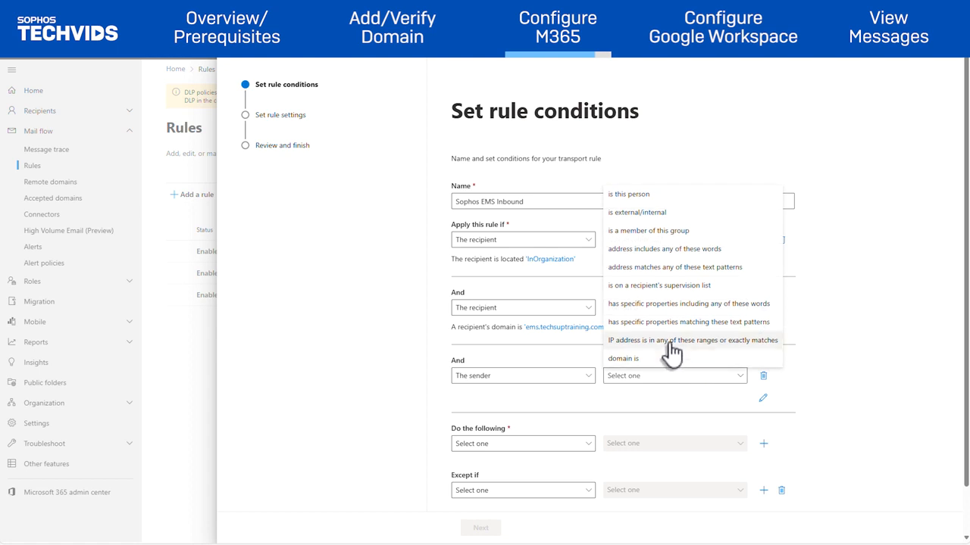
{"action": "left_click", "coordinate": [670, 341]}
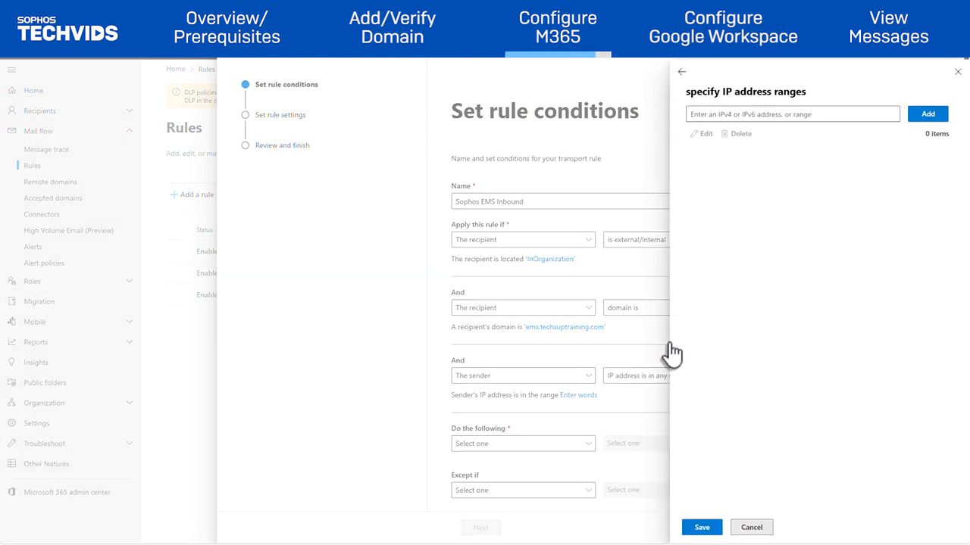
{"action": "left_click", "coordinate": [733, 116]}
{"action": "type", "text": "10.25.2"}
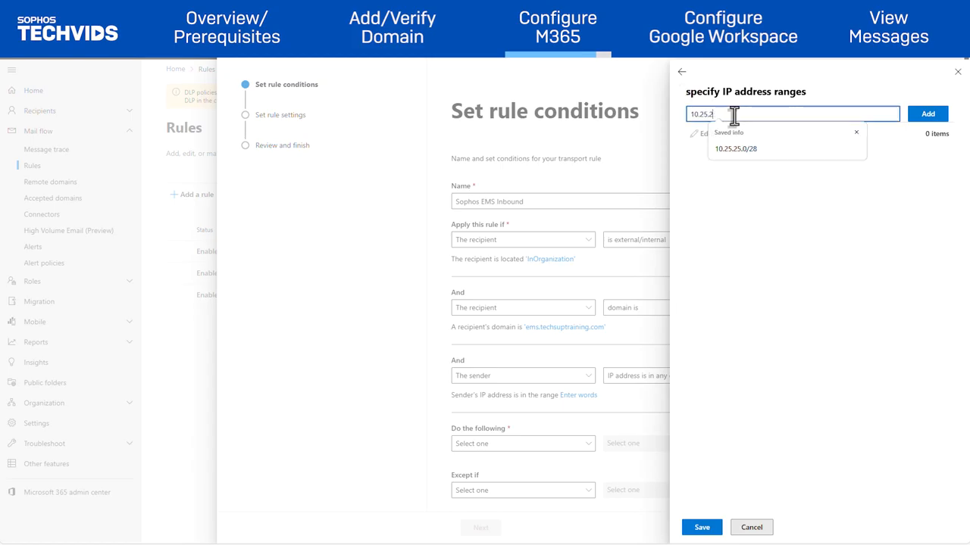
{"action": "type", "text": "5.0/28"}
{"action": "left_click", "coordinate": [935, 117]}
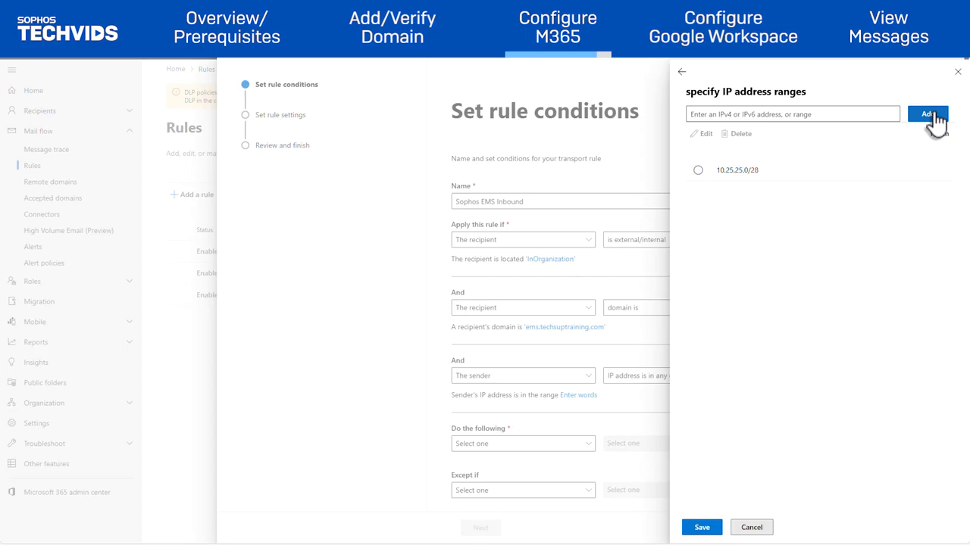
{"action": "left_click", "coordinate": [716, 530]}
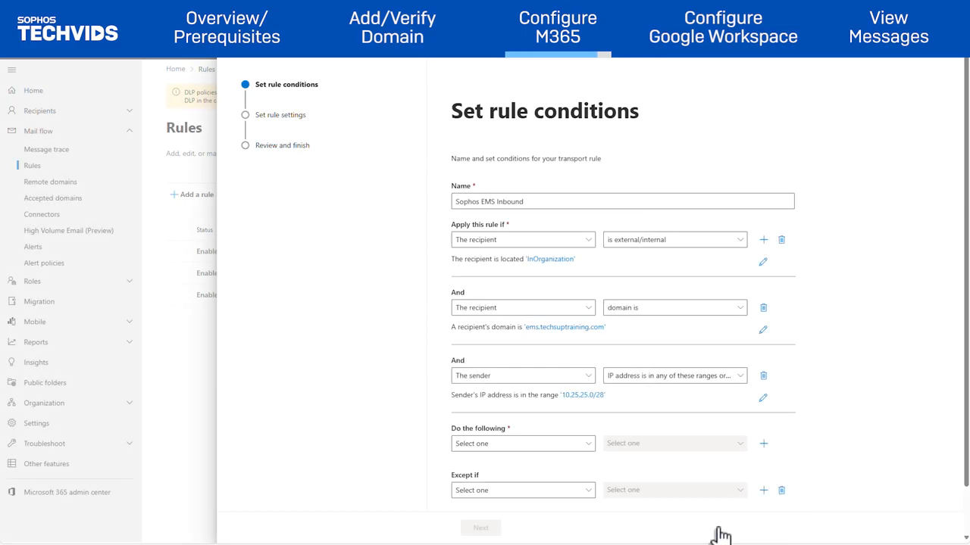
{"action": "scroll", "coordinate": [723, 525], "scroll_direction": "down", "scroll_amount": 1}
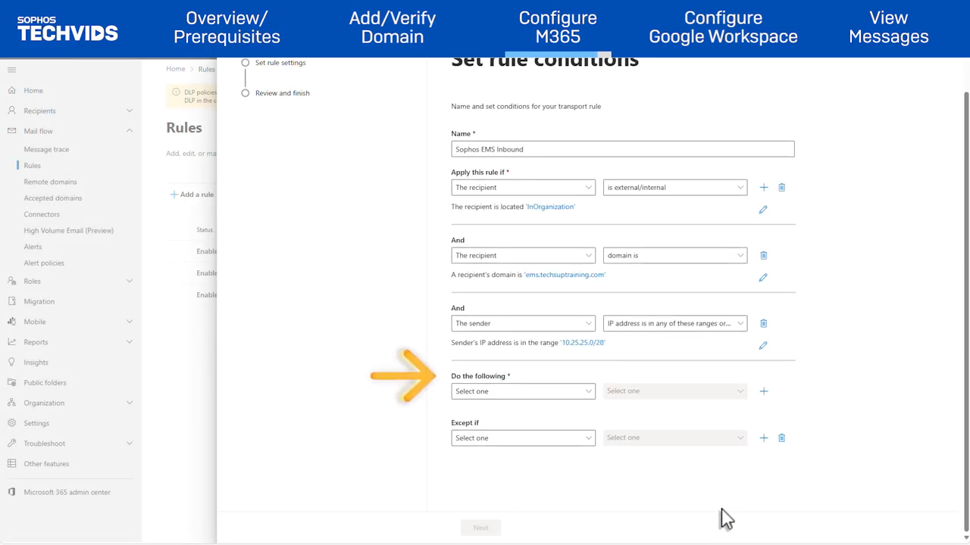
Add an action setting the X-SOPHOS-EMS-SCAN message header to the Sophos-supplied value.
{"action": "left_click", "coordinate": [587, 395]}
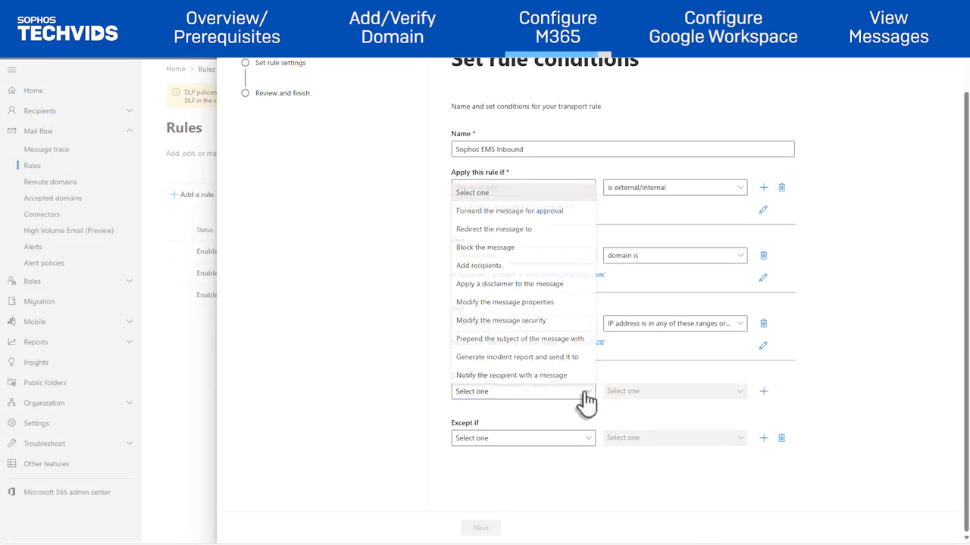
{"action": "left_click", "coordinate": [536, 306]}
{"action": "left_click", "coordinate": [636, 375]}
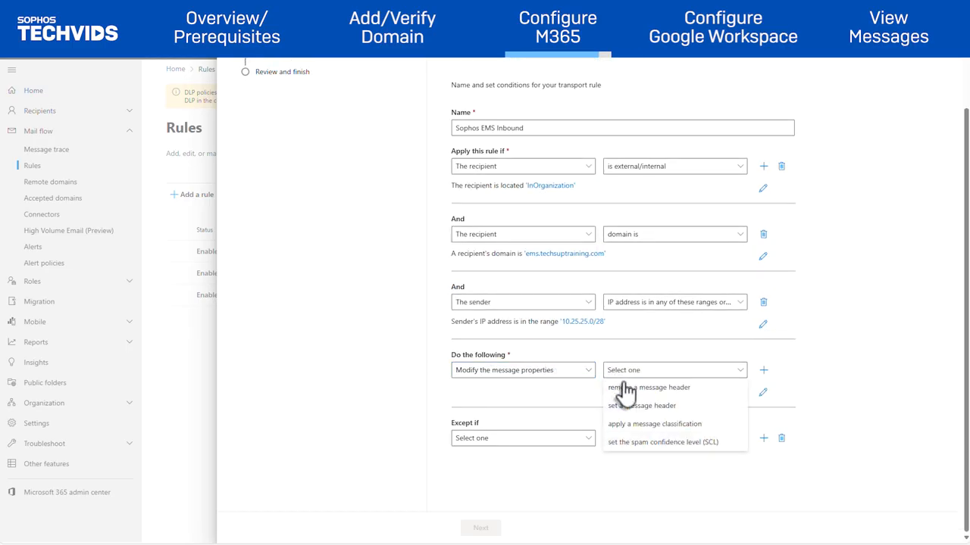
{"action": "left_click", "coordinate": [659, 409]}
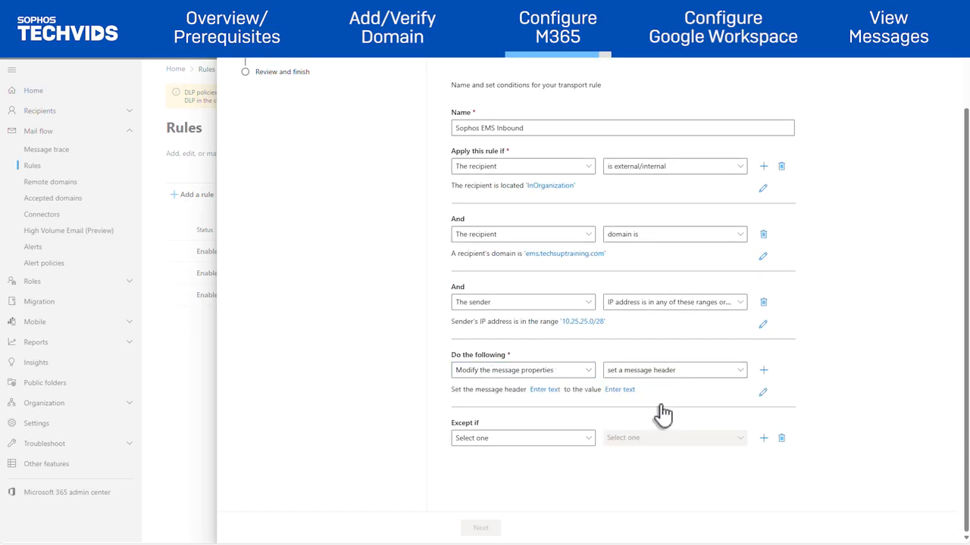
{"action": "left_click", "coordinate": [547, 391]}
{"action": "left_click", "coordinate": [717, 114]}
{"action": "type", "text": "X-SOPHOS-EMS-SCAN"}
{"action": "left_click", "coordinate": [700, 525]}
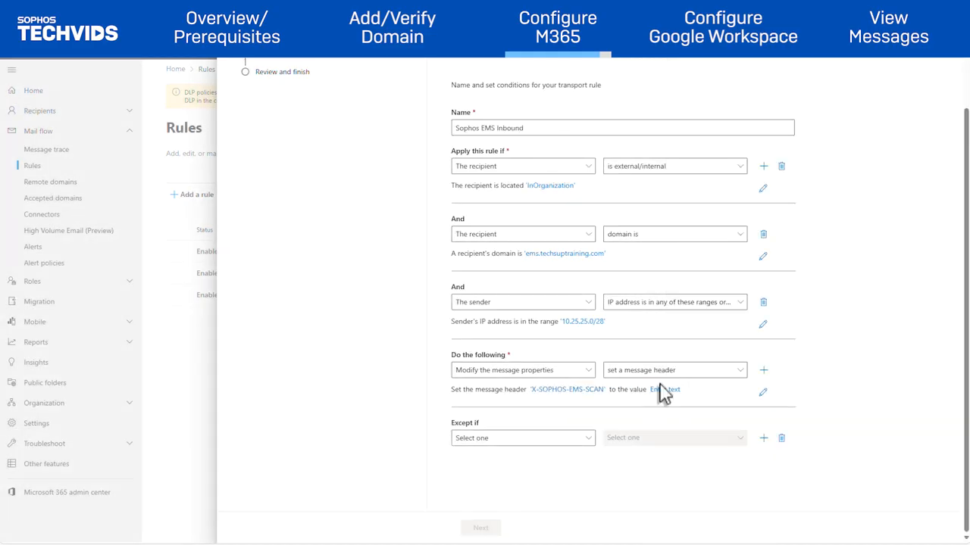
{"action": "left_click", "coordinate": [664, 393]}
{"action": "left_click", "coordinate": [762, 119]}
{"action": "type", "text": "f56b2439a817413fafeb"}
{"action": "left_click", "coordinate": [697, 528]}
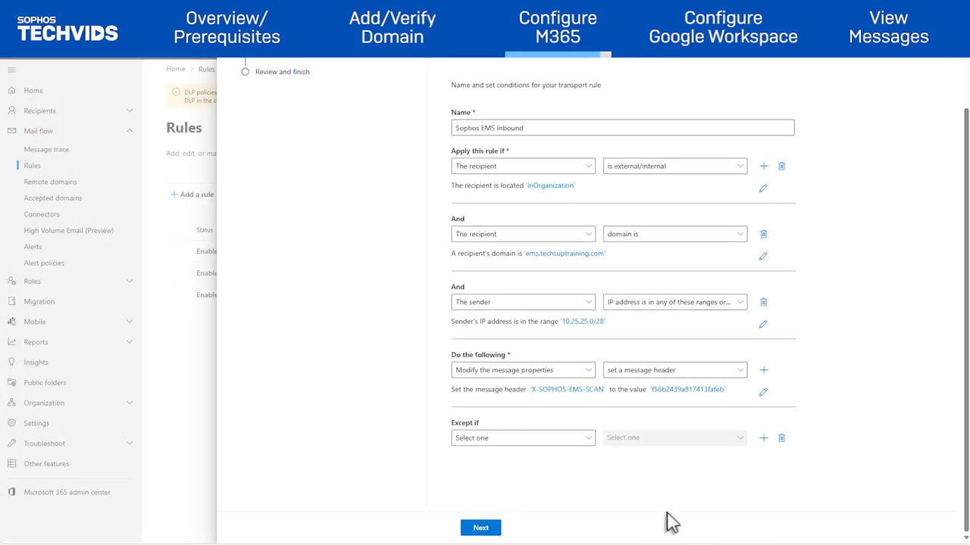
Keep sender address matching on Header and finish creating the rule.
{"action": "left_click", "coordinate": [486, 531]}
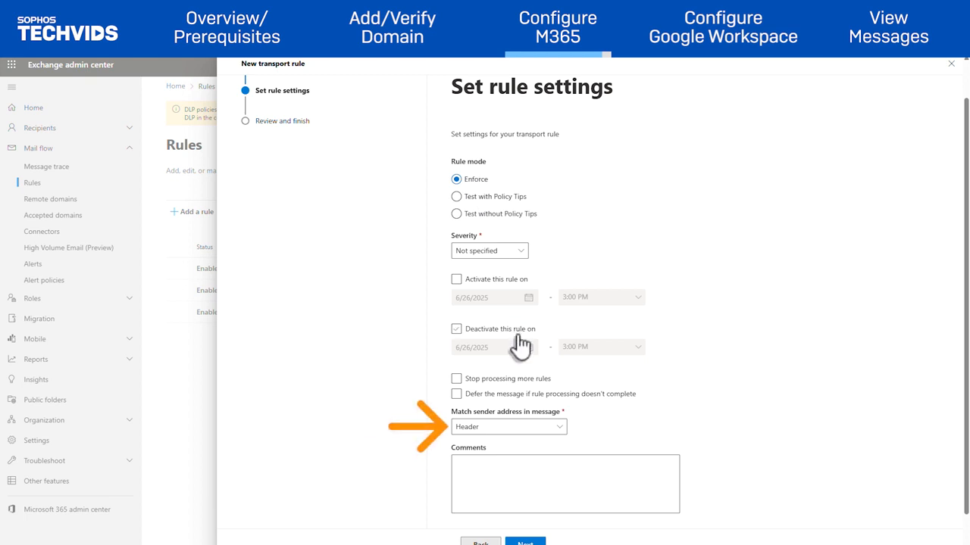
{"action": "left_click", "coordinate": [539, 428]}
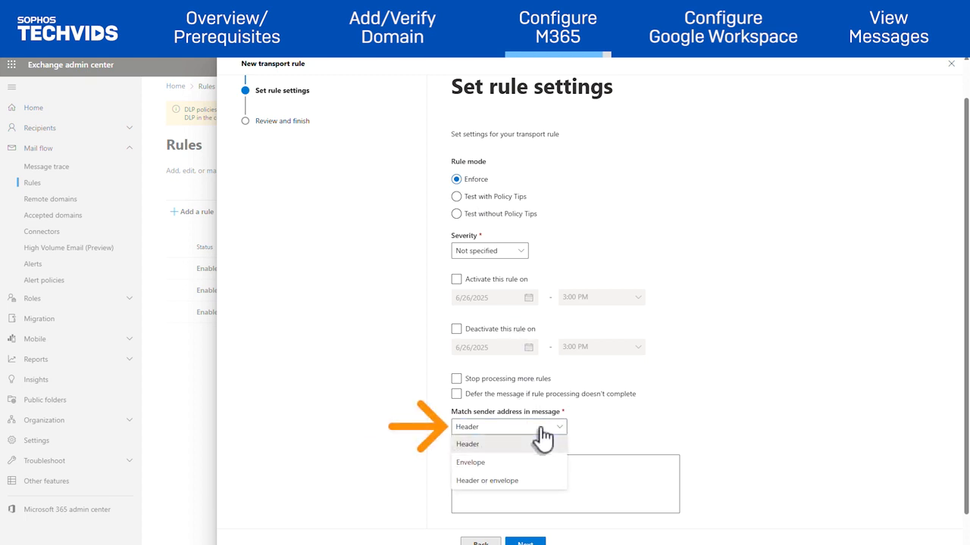
{"action": "left_click", "coordinate": [540, 446]}
{"action": "scroll", "coordinate": [541, 435], "scroll_direction": "down", "scroll_amount": 2}
{"action": "left_click", "coordinate": [536, 532]}
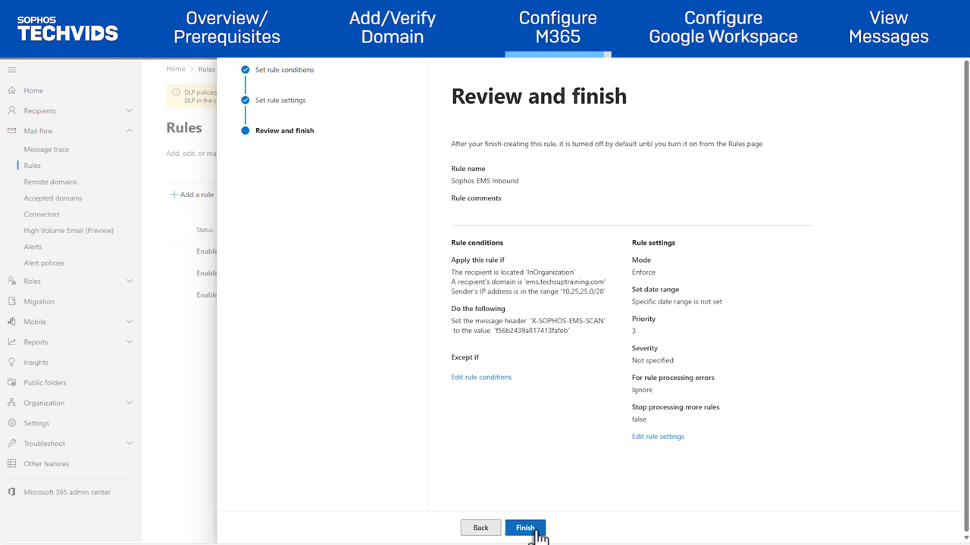
{"action": "left_click", "coordinate": [538, 534]}
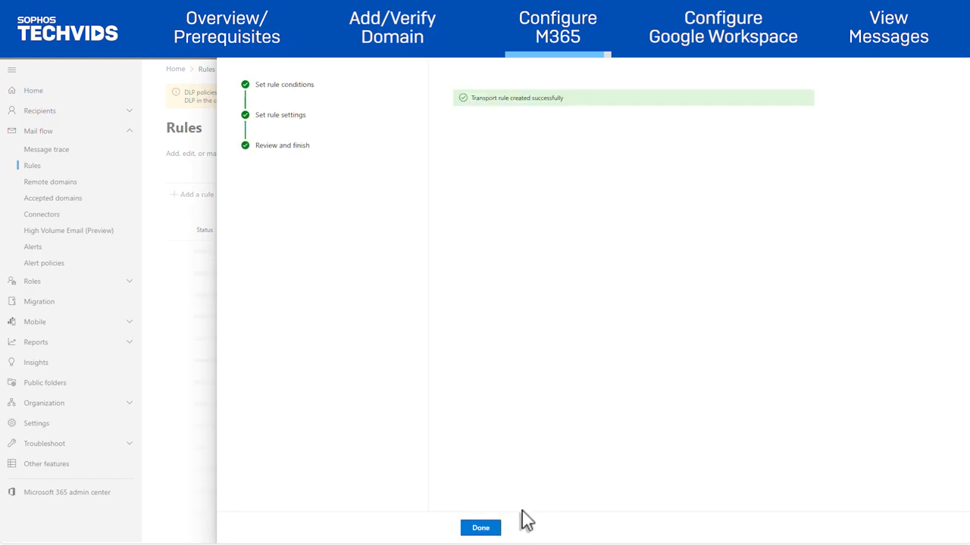
Enable the Sophos EMS Inbound rule and change its priority from 3 to 0.
{"action": "left_click", "coordinate": [477, 528]}
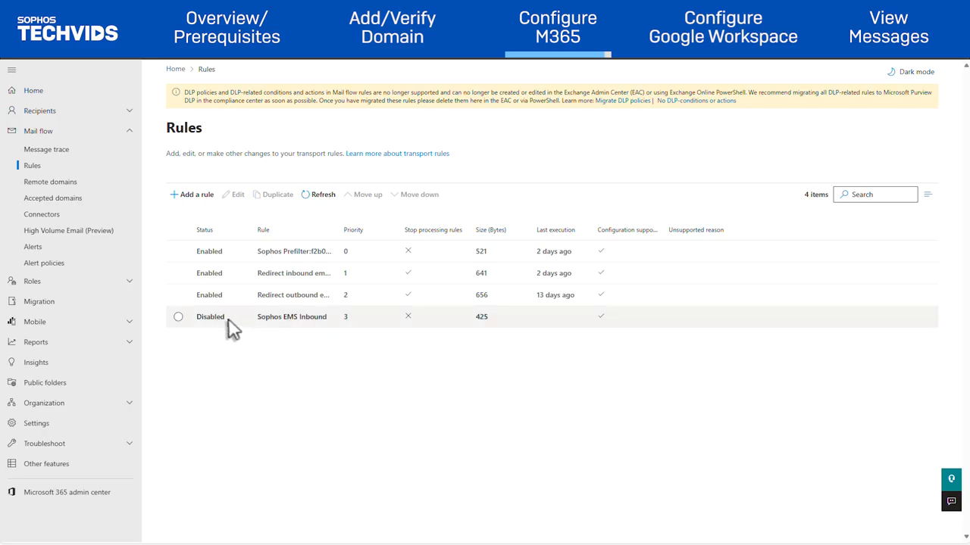
{"action": "left_click", "coordinate": [179, 319]}
{"action": "left_click", "coordinate": [248, 325]}
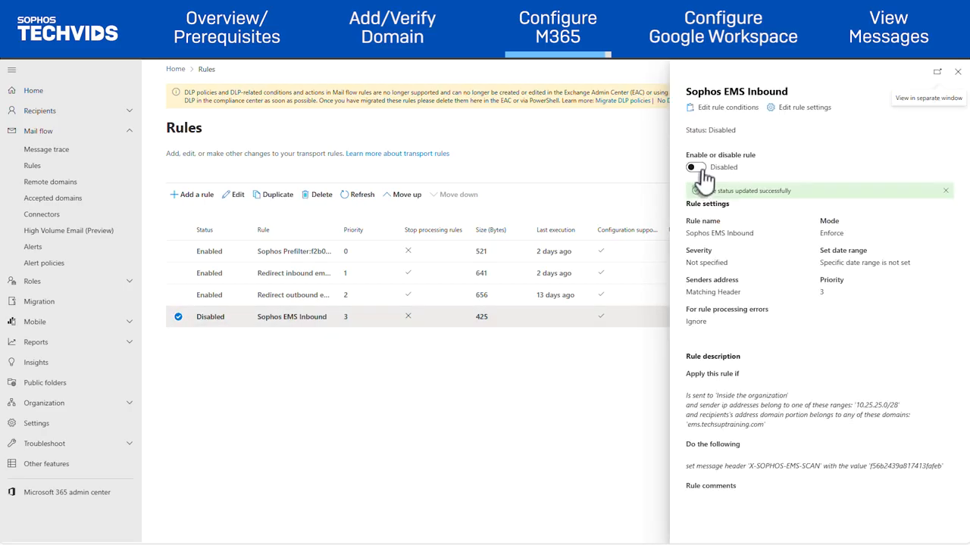
{"action": "left_click", "coordinate": [695, 167]}
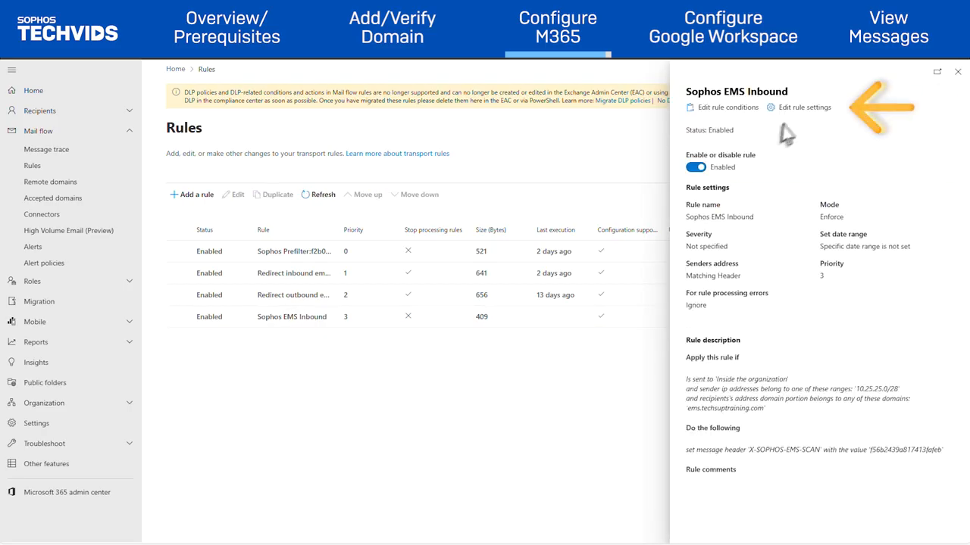
{"action": "left_click", "coordinate": [810, 111]}
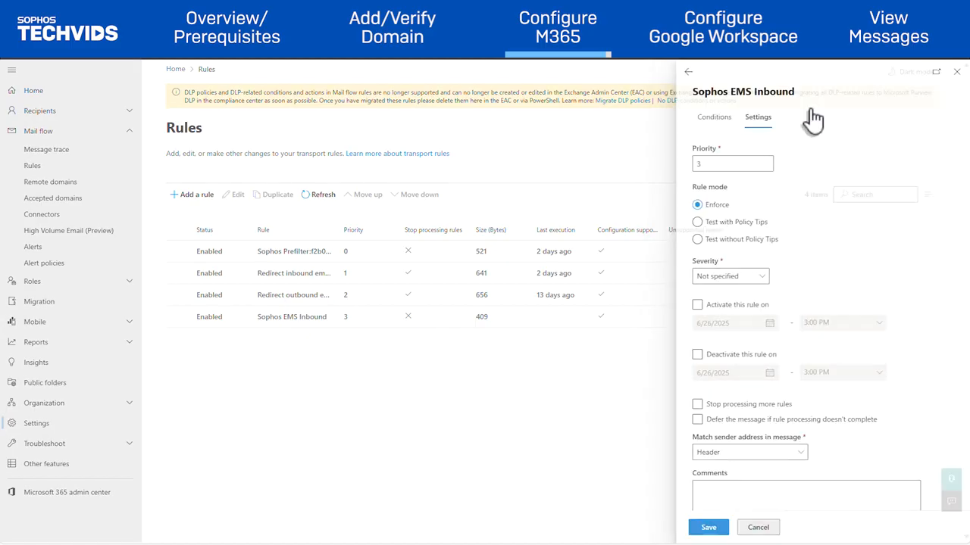
{"action": "left_click", "coordinate": [726, 165]}
{"action": "key", "text": "BackSpace"}
{"action": "type", "text": "0"}
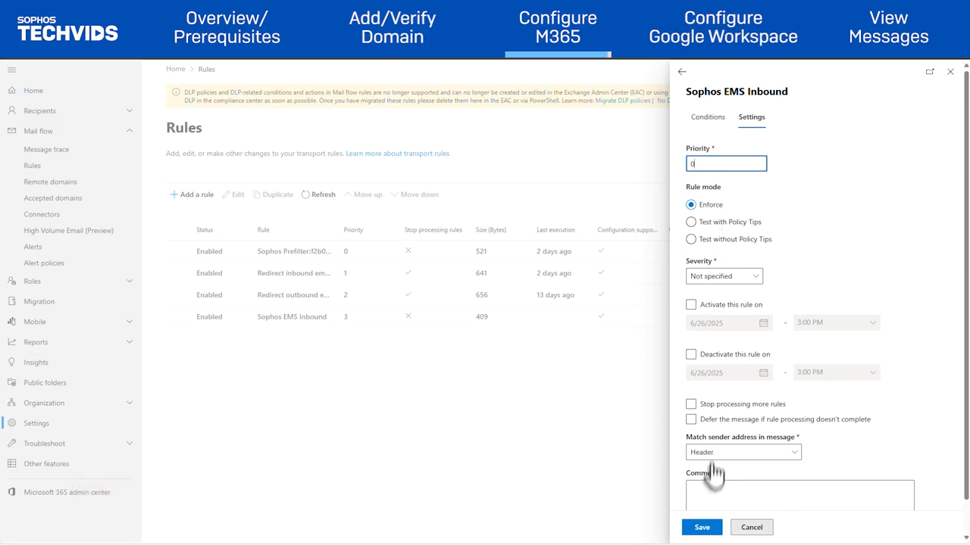
{"action": "left_click", "coordinate": [709, 530]}
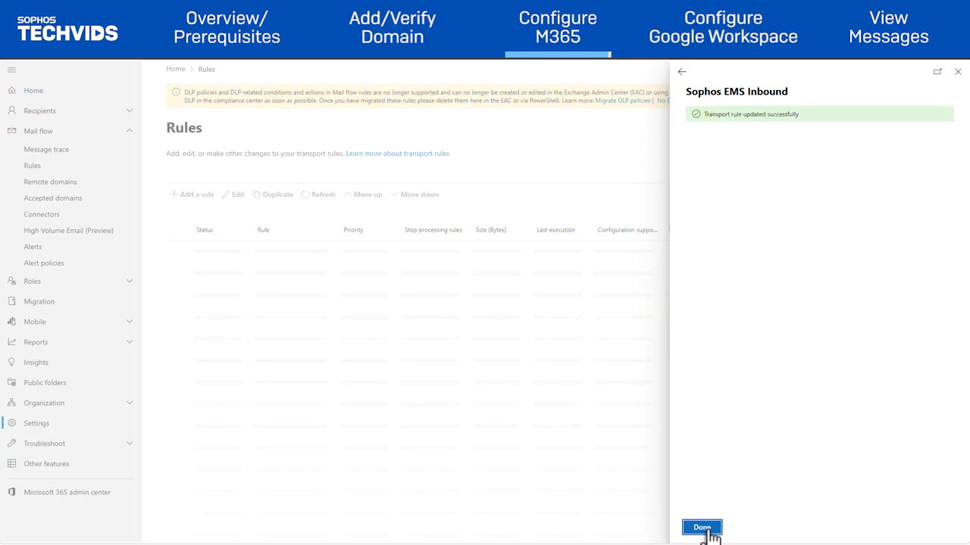
{"action": "left_click", "coordinate": [702, 528]}
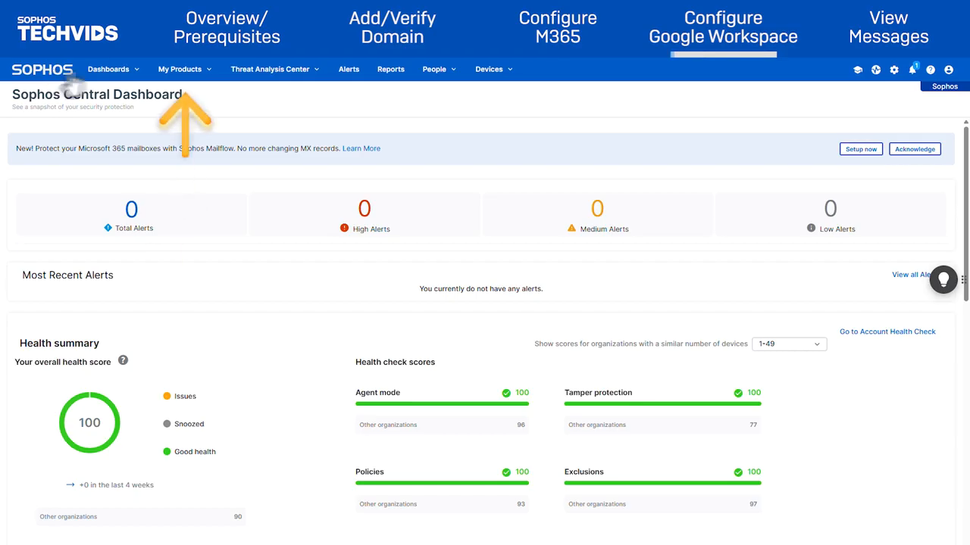
Go to Email Protection settings and open EMS Domain Settings / Status.
{"action": "left_click", "coordinate": [195, 76]}
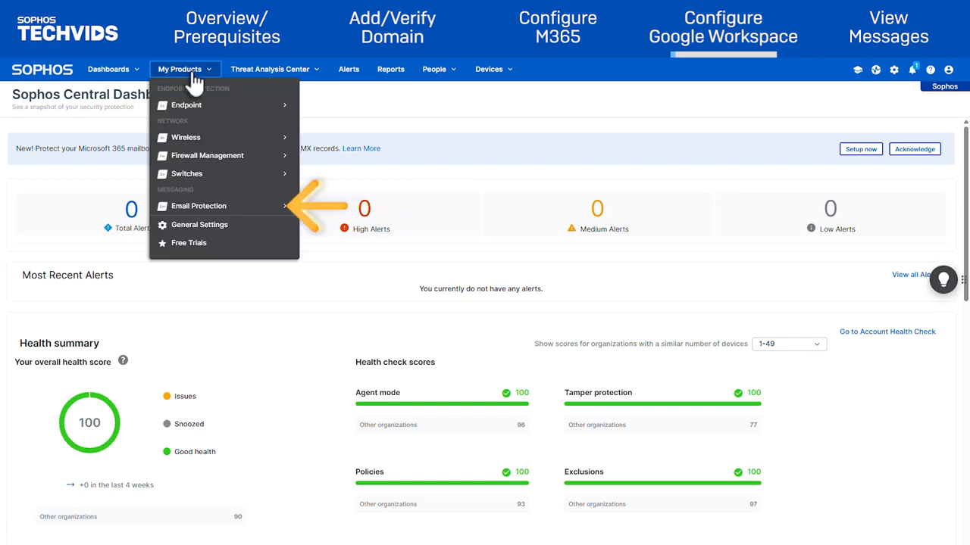
{"action": "left_click", "coordinate": [198, 212]}
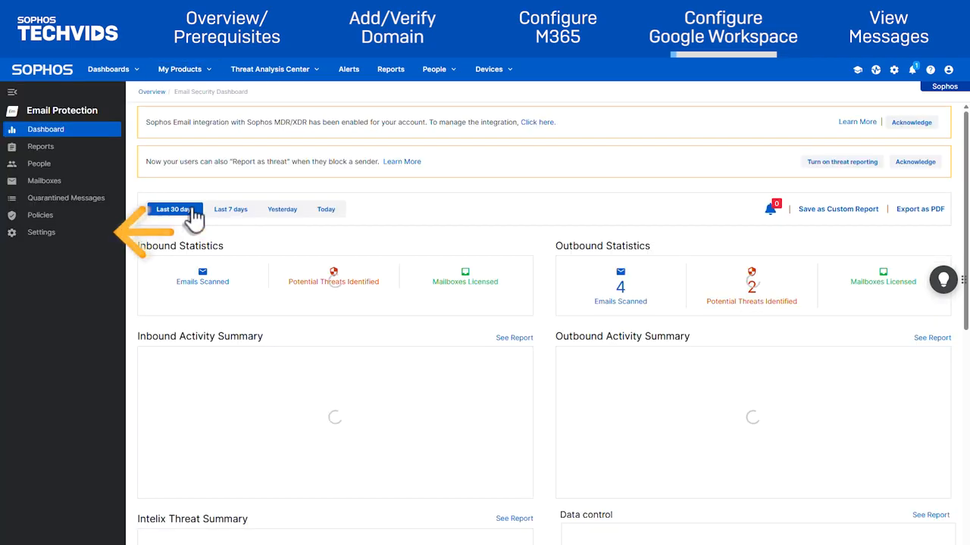
{"action": "left_click", "coordinate": [47, 235]}
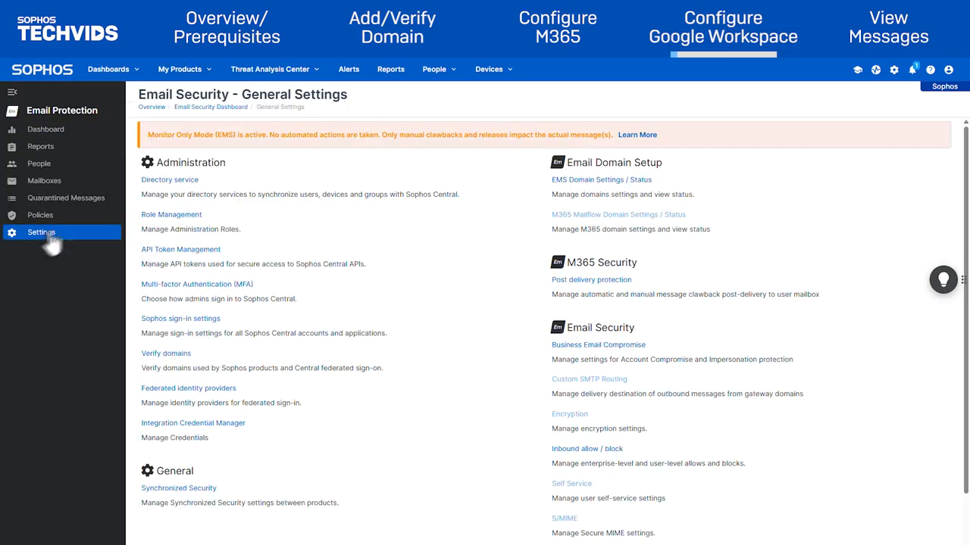
{"action": "left_click", "coordinate": [617, 181]}
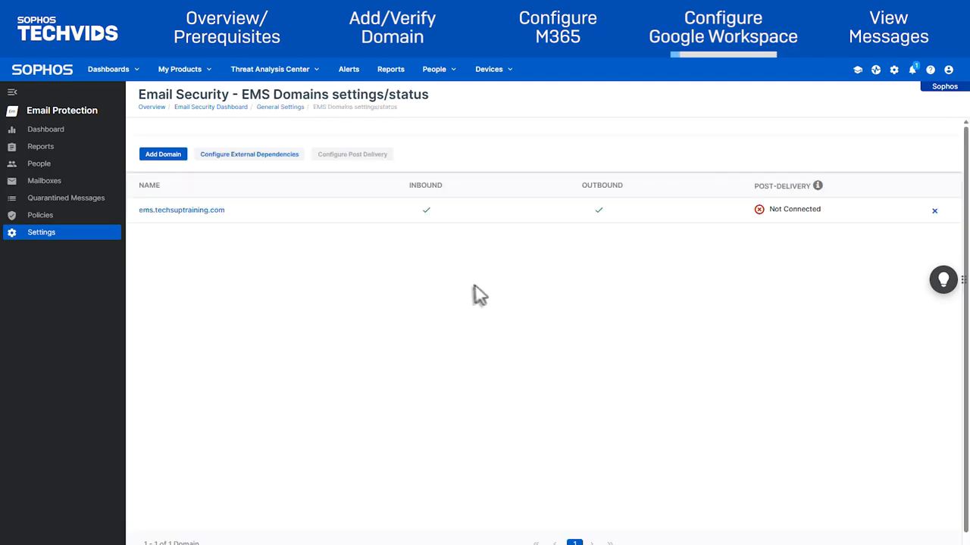
Copy the Envelope recipient address from the Google tab of the external dependency instructions.
{"action": "left_click", "coordinate": [258, 156]}
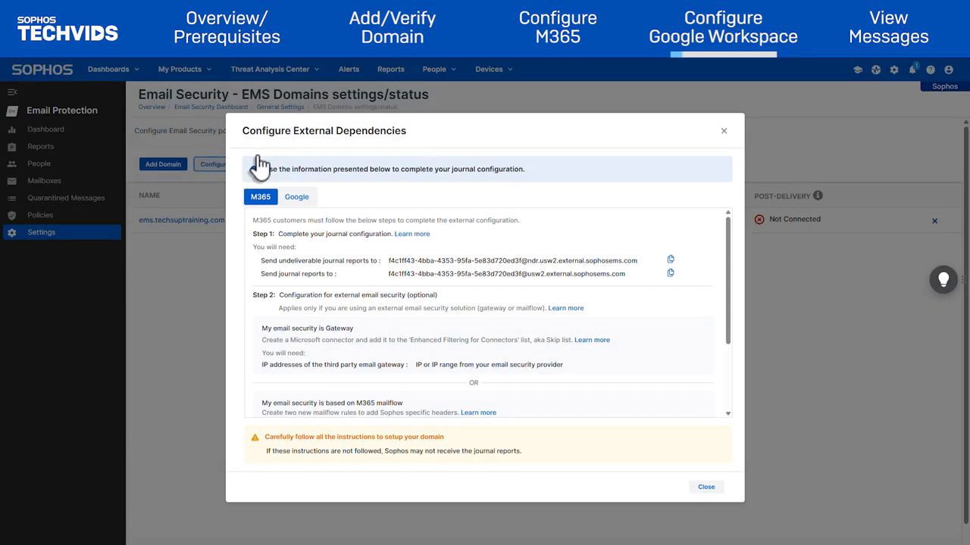
{"action": "left_click", "coordinate": [296, 199]}
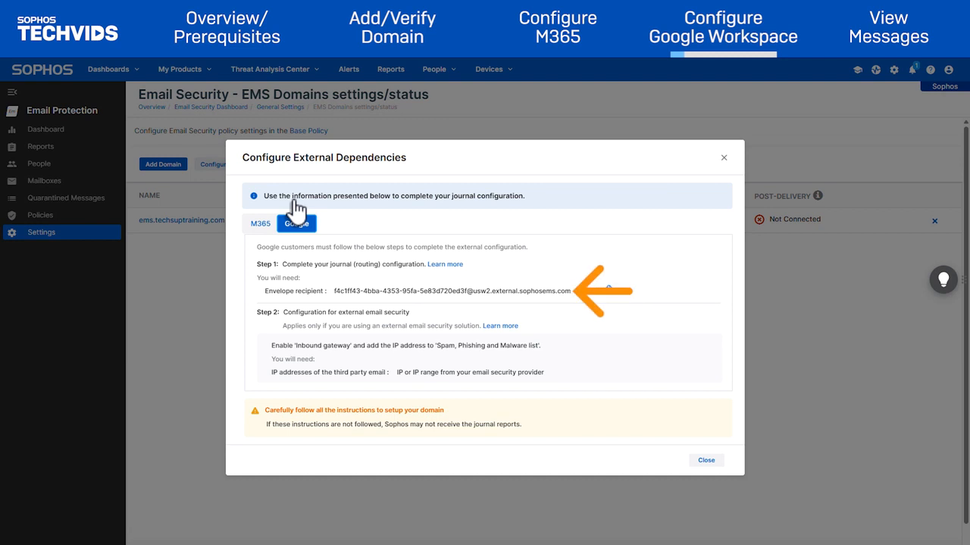
{"action": "left_click", "coordinate": [607, 291]}
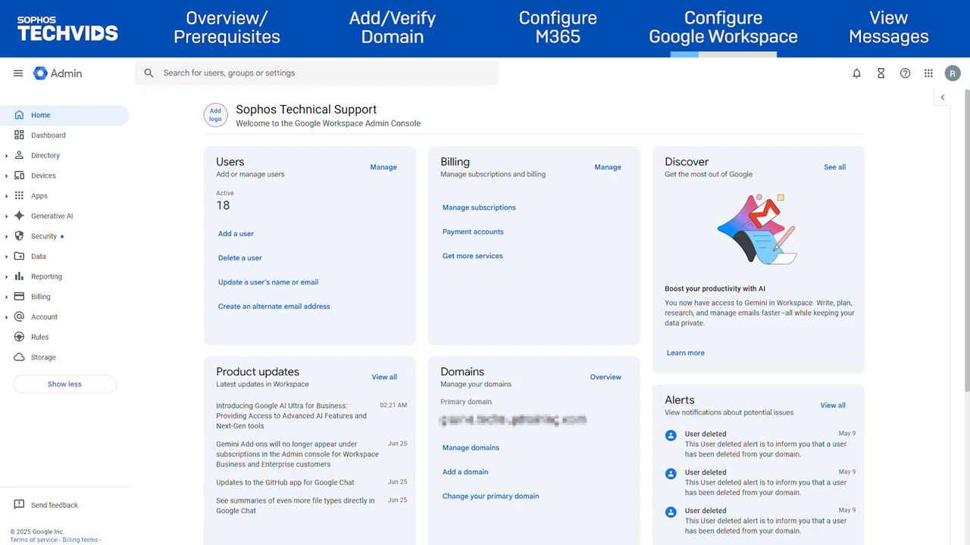
Open Gmail's Routing settings under Apps > Google Workspace and add another rule.
{"action": "left_click", "coordinate": [6, 196]}
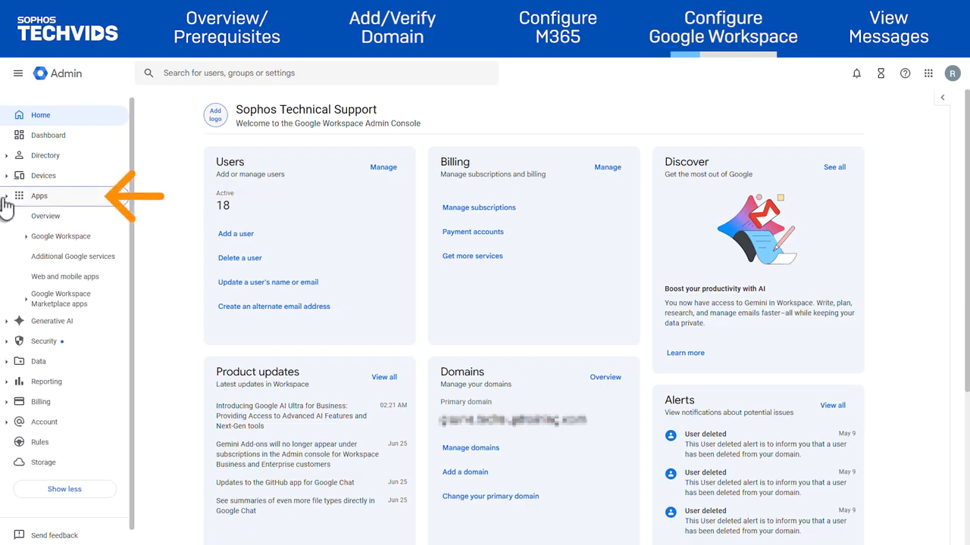
{"action": "left_click", "coordinate": [28, 237]}
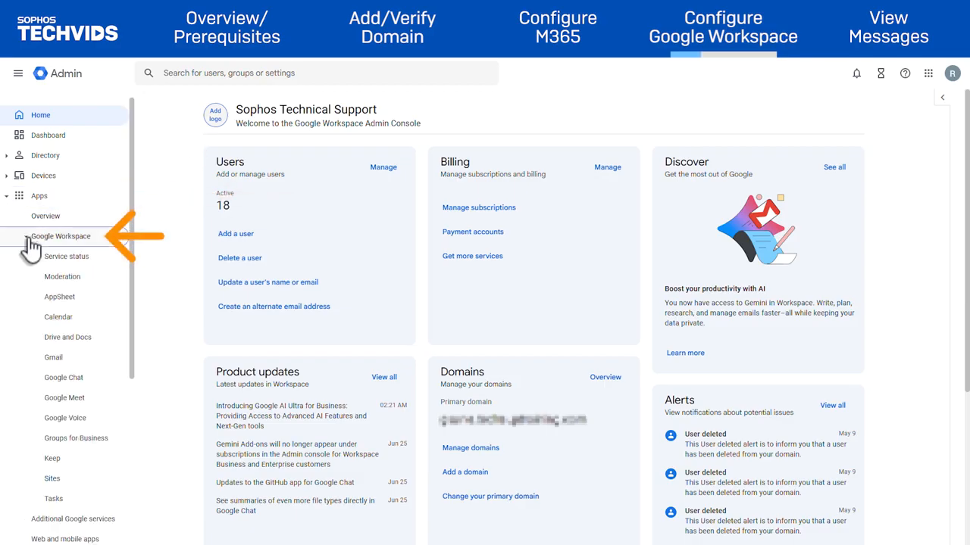
{"action": "left_click", "coordinate": [84, 362]}
{"action": "scroll", "coordinate": [472, 389], "scroll_direction": "down", "scroll_amount": 5}
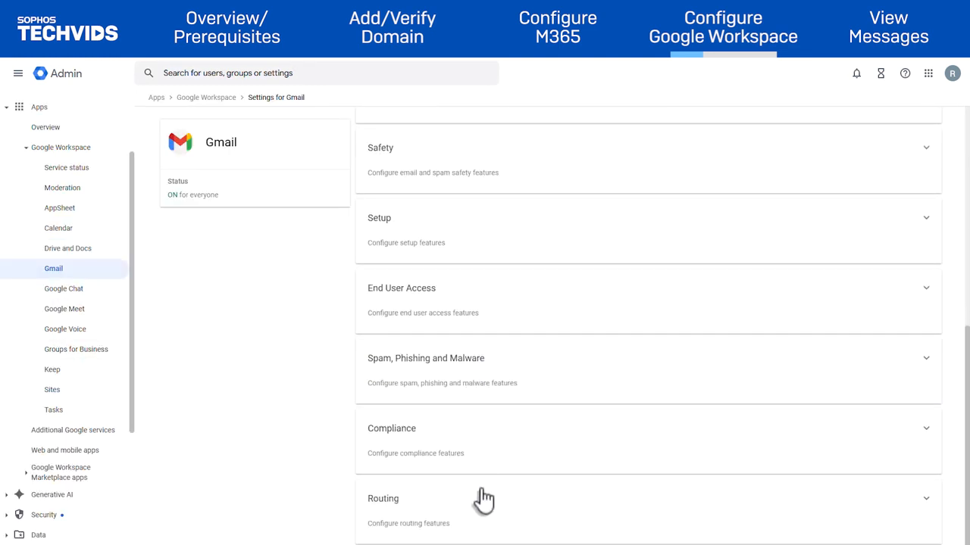
{"action": "left_click", "coordinate": [487, 506]}
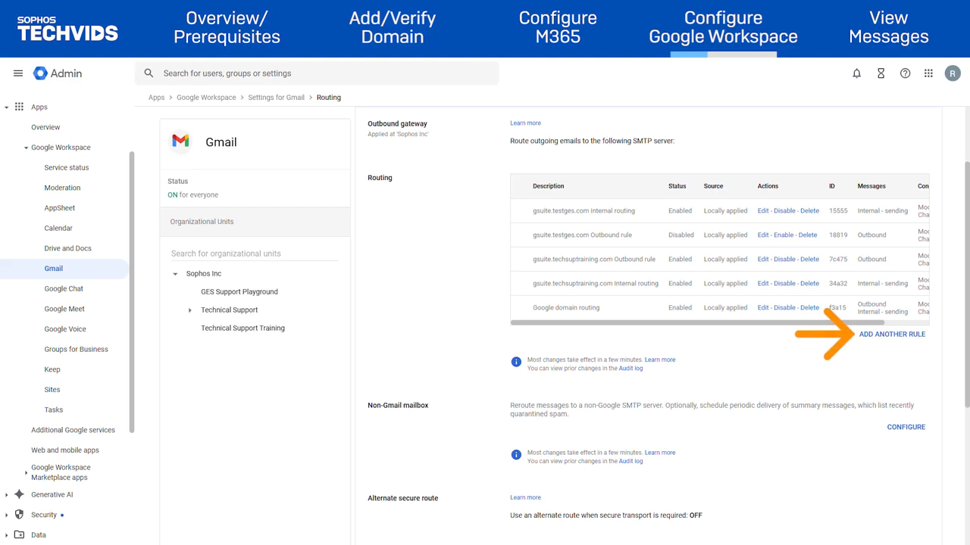
{"action": "left_click", "coordinate": [893, 337]}
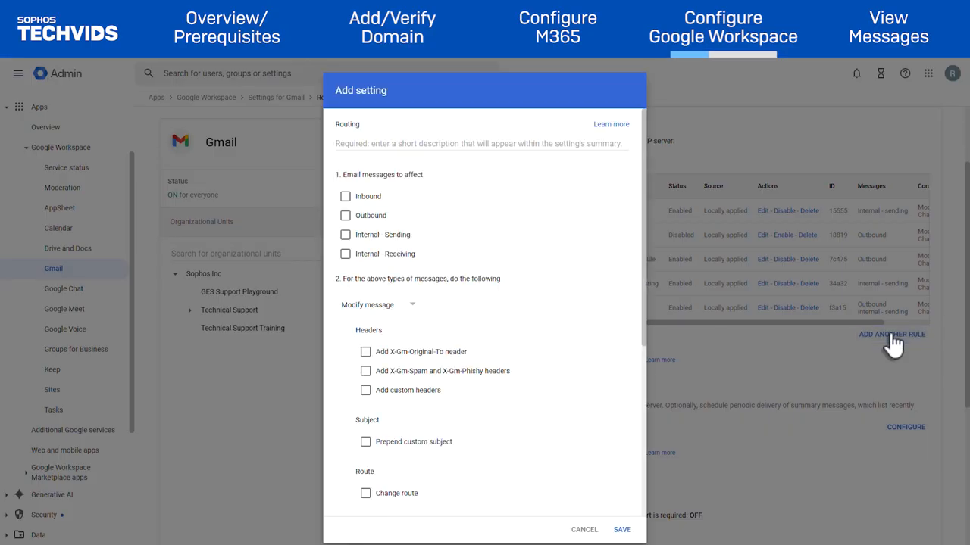
Describe the rule as 'Sophos EMS Inbound and Outbound' for inbound and outbound mail, adding X-Gm-Original-To.
{"action": "left_click", "coordinate": [427, 144]}
{"action": "type", "text": "Sophos EMS Inbound and Outbound"}
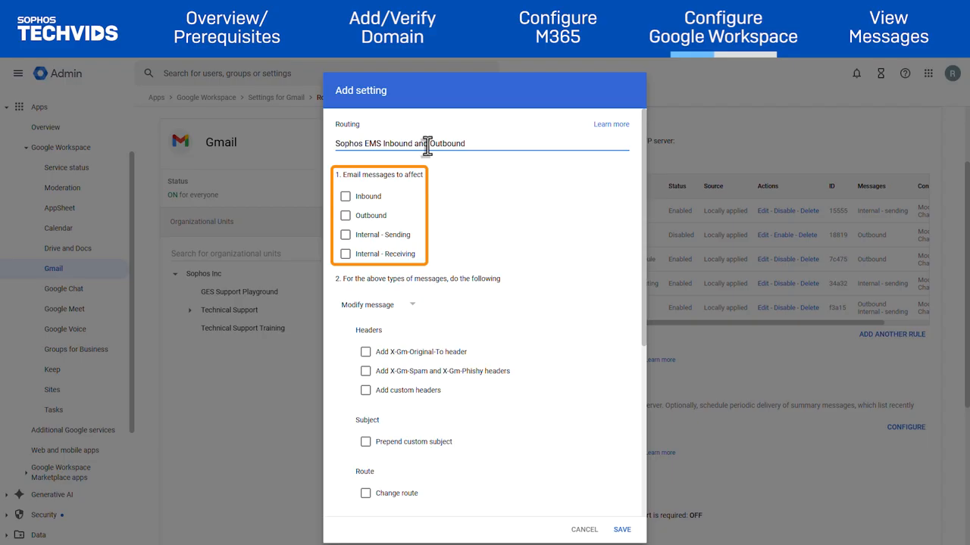
{"action": "left_click", "coordinate": [344, 196]}
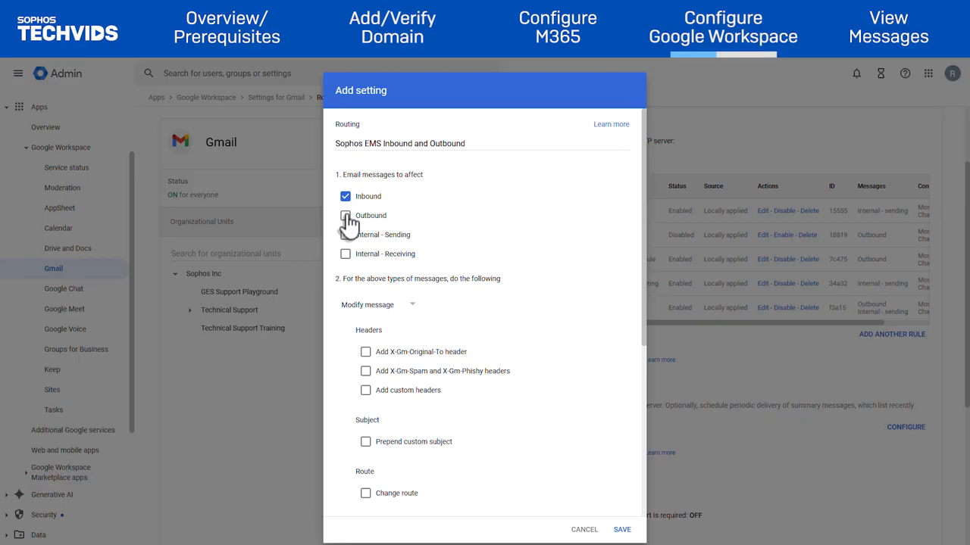
{"action": "left_click", "coordinate": [346, 215]}
{"action": "left_click", "coordinate": [383, 306]}
{"action": "left_click", "coordinate": [387, 316]}
{"action": "left_click", "coordinate": [366, 352]}
{"action": "scroll", "coordinate": [368, 411], "scroll_direction": "down", "scroll_amount": 3}
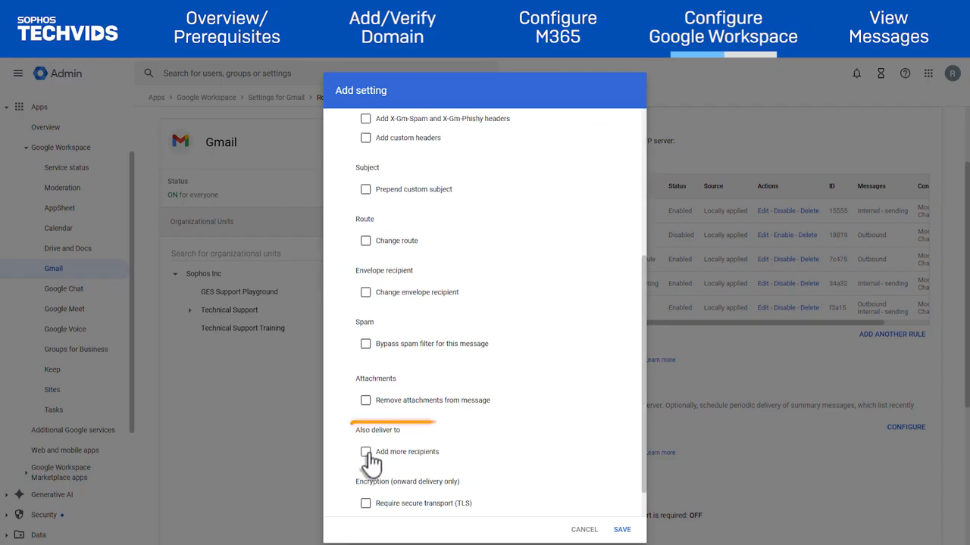
Add an additional recipient whose envelope recipient is the copied Sophos address.
{"action": "left_click", "coordinate": [365, 453]}
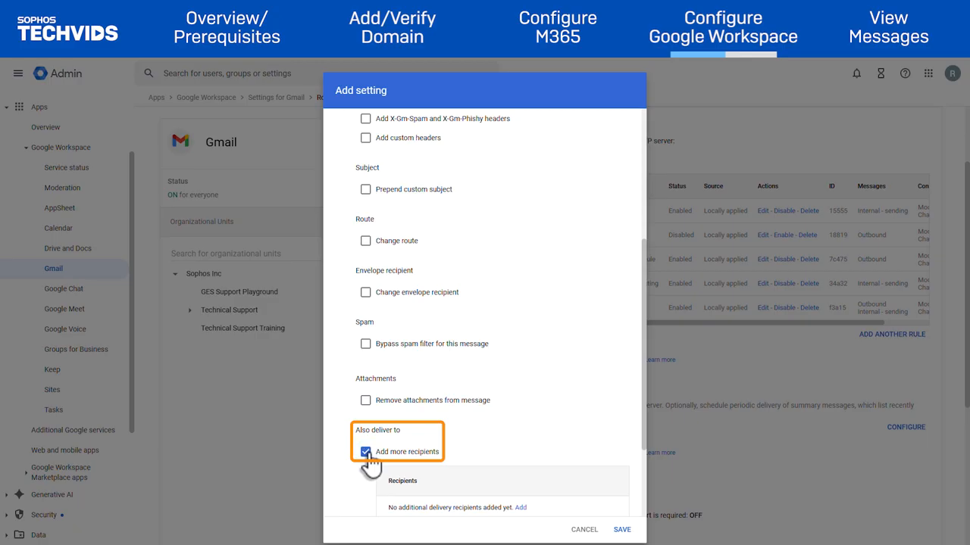
{"action": "scroll", "coordinate": [474, 368], "scroll_direction": "down", "scroll_amount": 2}
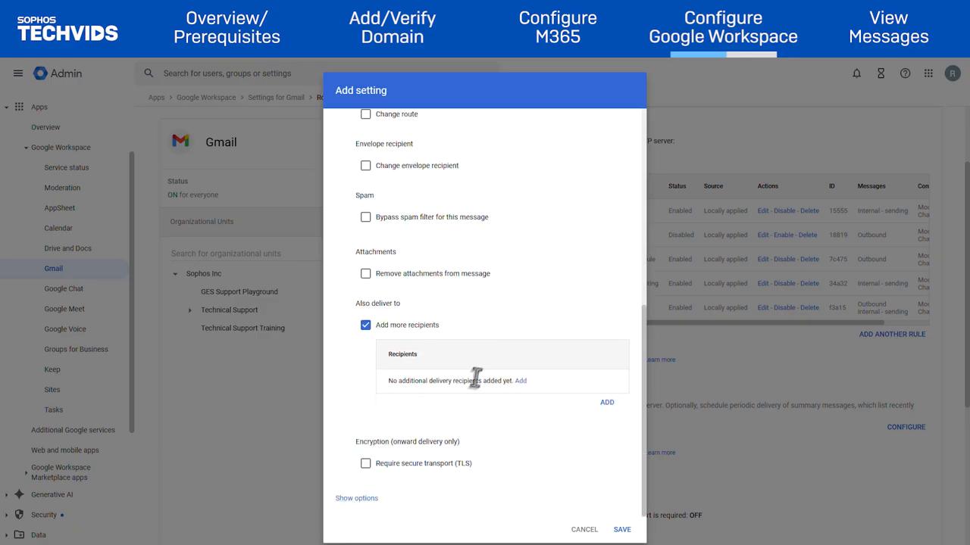
{"action": "left_click", "coordinate": [520, 381]}
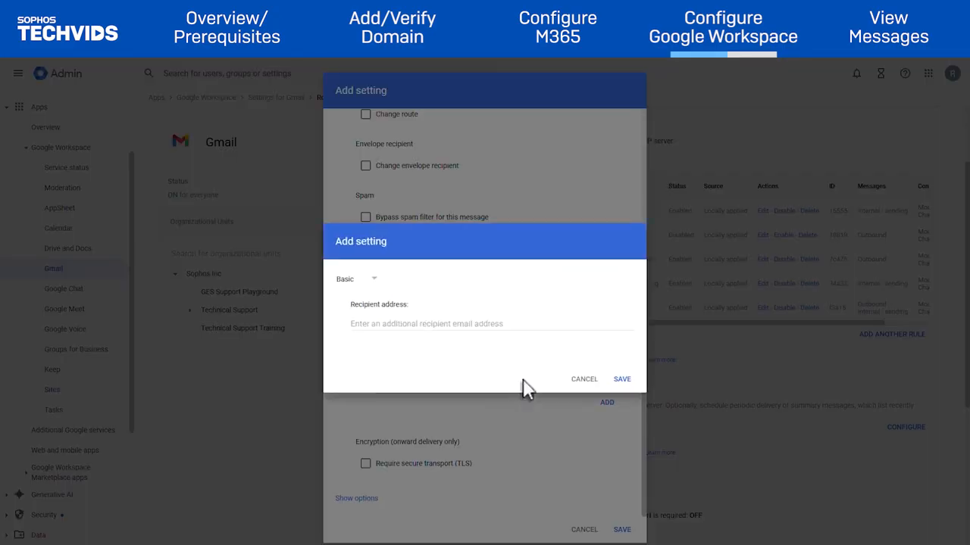
{"action": "left_click", "coordinate": [371, 282]}
{"action": "left_click", "coordinate": [371, 324]}
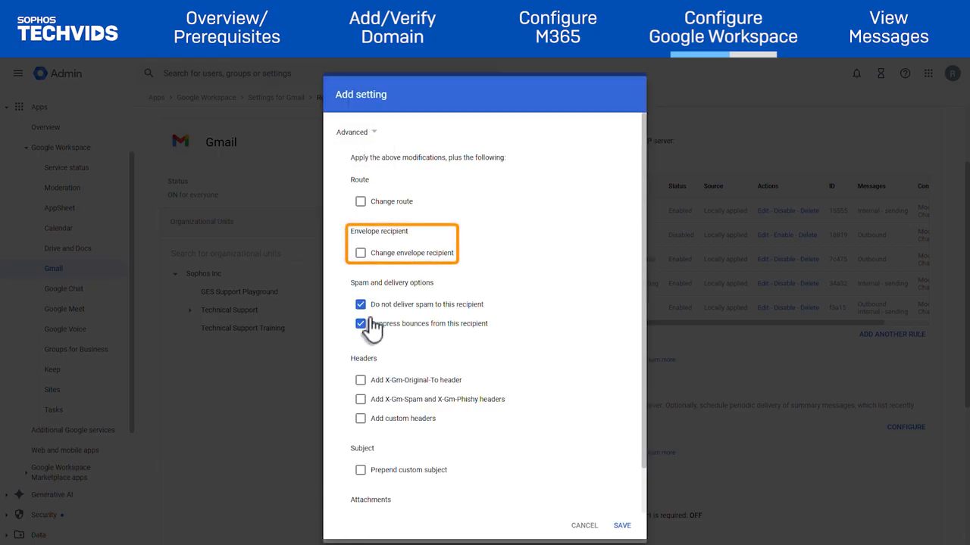
{"action": "left_click", "coordinate": [362, 254]}
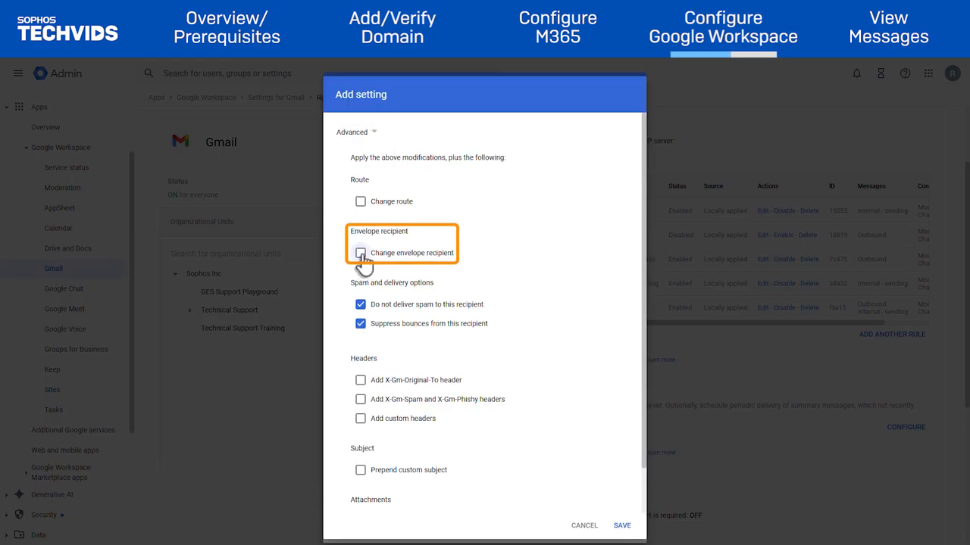
{"action": "left_click", "coordinate": [473, 292]}
{"action": "key", "text": "ctrl+v"}
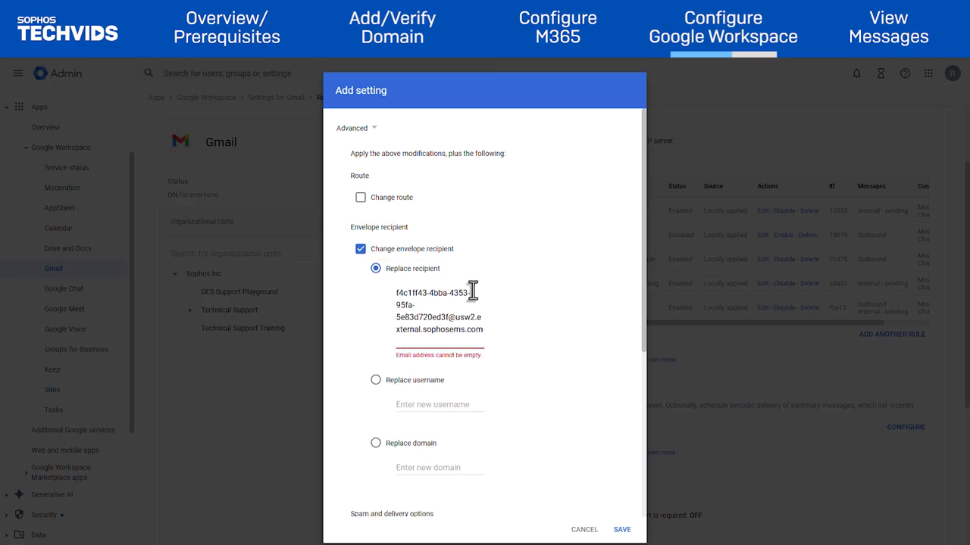
{"action": "left_click", "coordinate": [572, 341]}
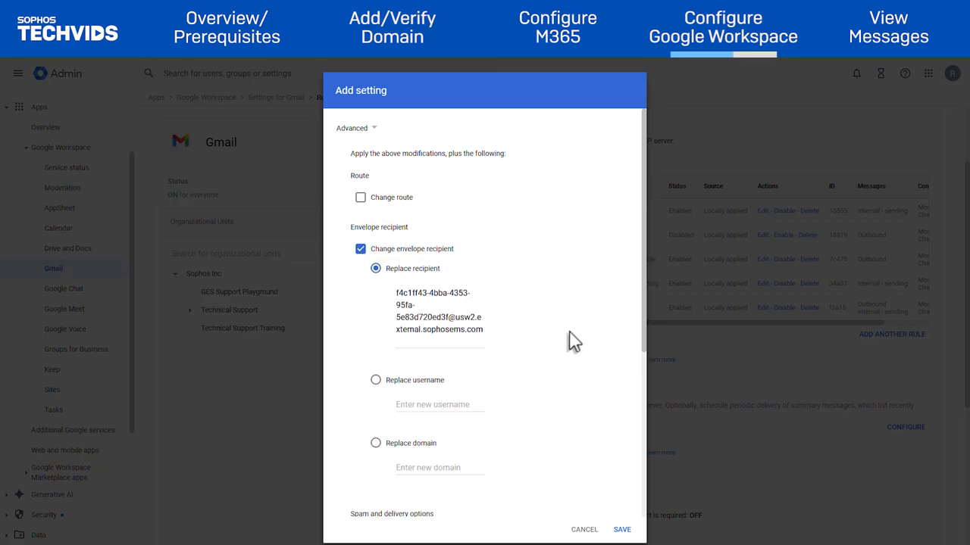
Allow spam delivery, add X-Gm-Original-To and X-Gm-Spam/X-Gm-Phishy headers, and save the recipient.
{"action": "scroll", "coordinate": [572, 341], "scroll_direction": "down", "scroll_amount": 3}
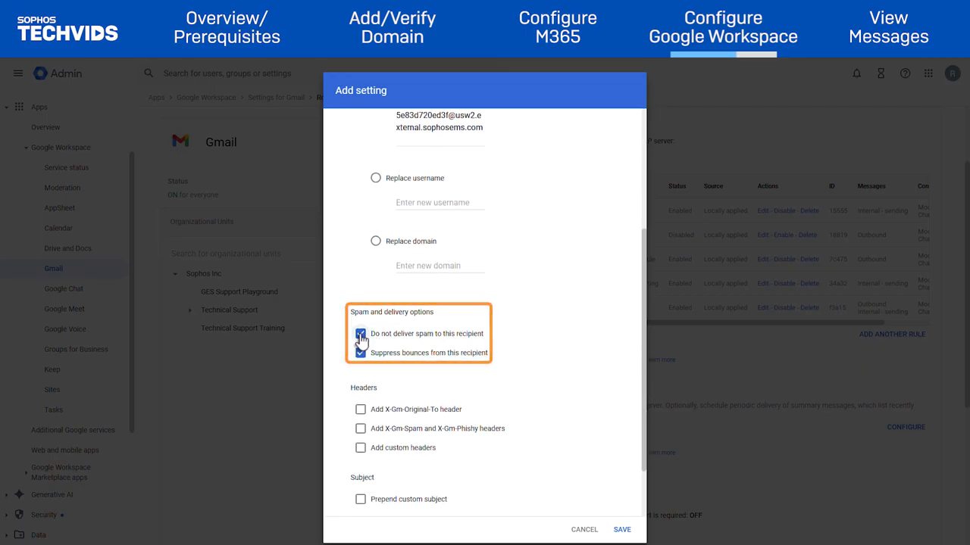
{"action": "left_click", "coordinate": [360, 336]}
{"action": "scroll", "coordinate": [361, 337], "scroll_direction": "down", "scroll_amount": 1}
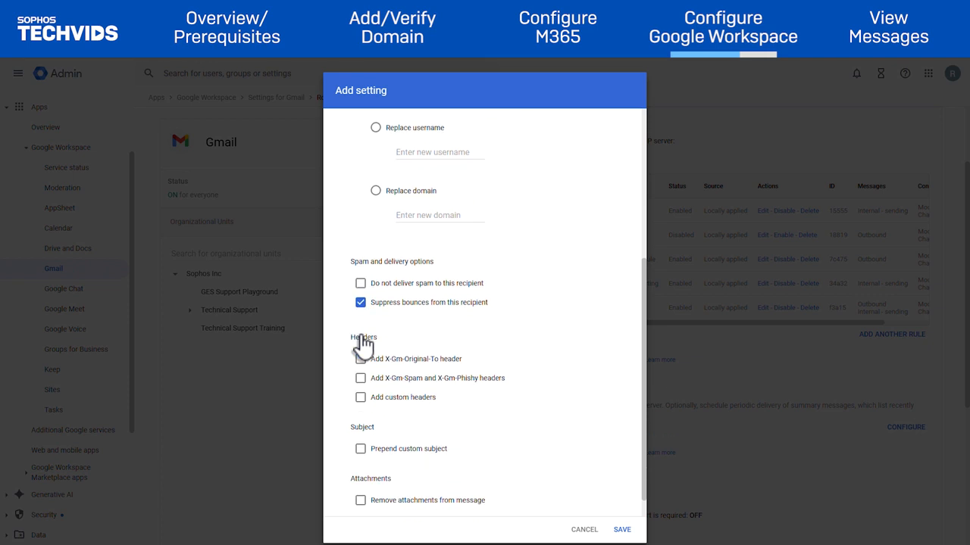
{"action": "scroll", "coordinate": [362, 345], "scroll_direction": "down", "scroll_amount": 1}
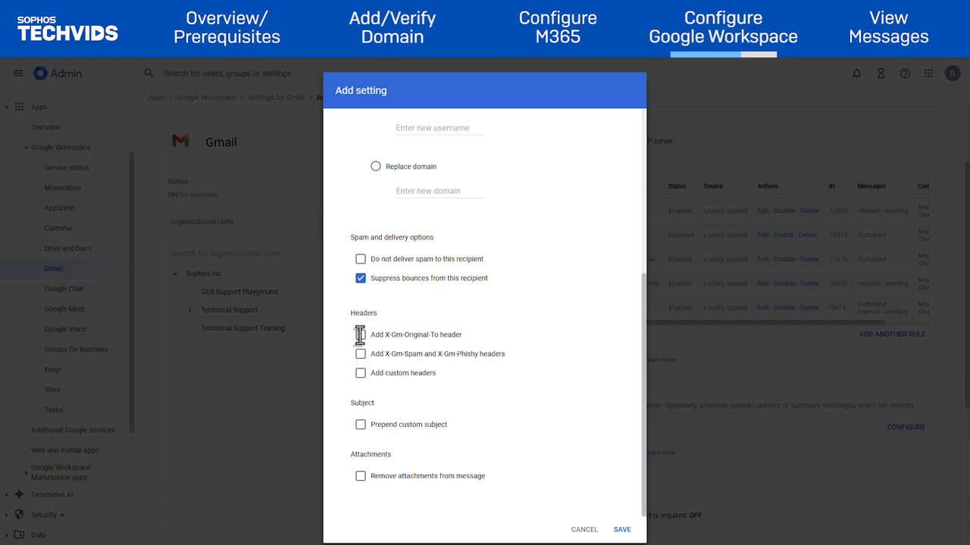
{"action": "left_click", "coordinate": [362, 335]}
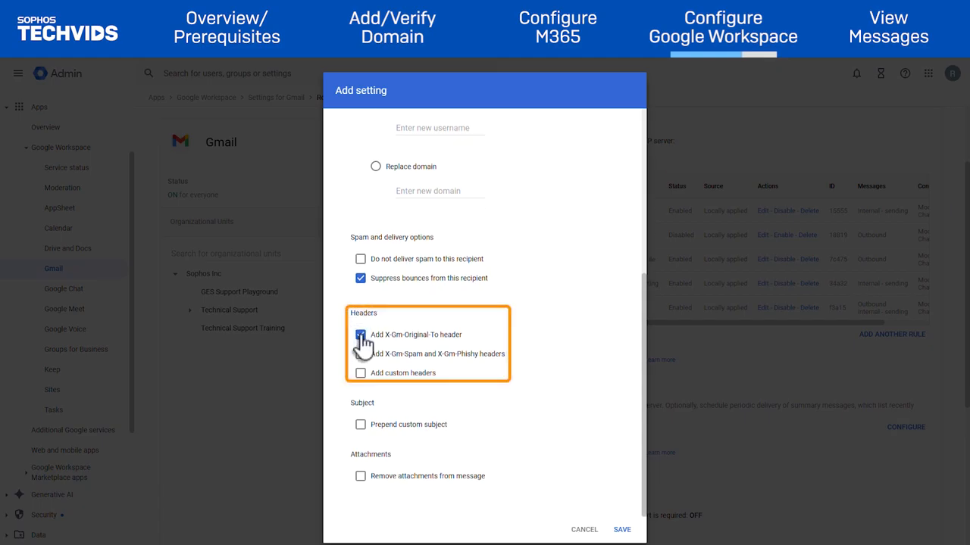
{"action": "left_click", "coordinate": [361, 354]}
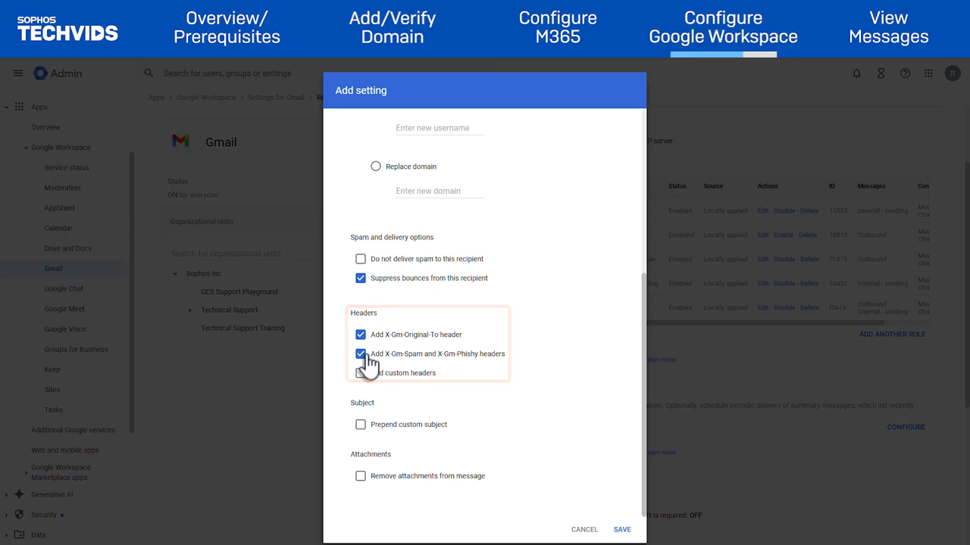
{"action": "left_click", "coordinate": [622, 530]}
Require TLS, extend the rule to the Groups account type, and save the routing rule.
{"action": "scroll", "coordinate": [439, 500], "scroll_direction": "down", "scroll_amount": 1}
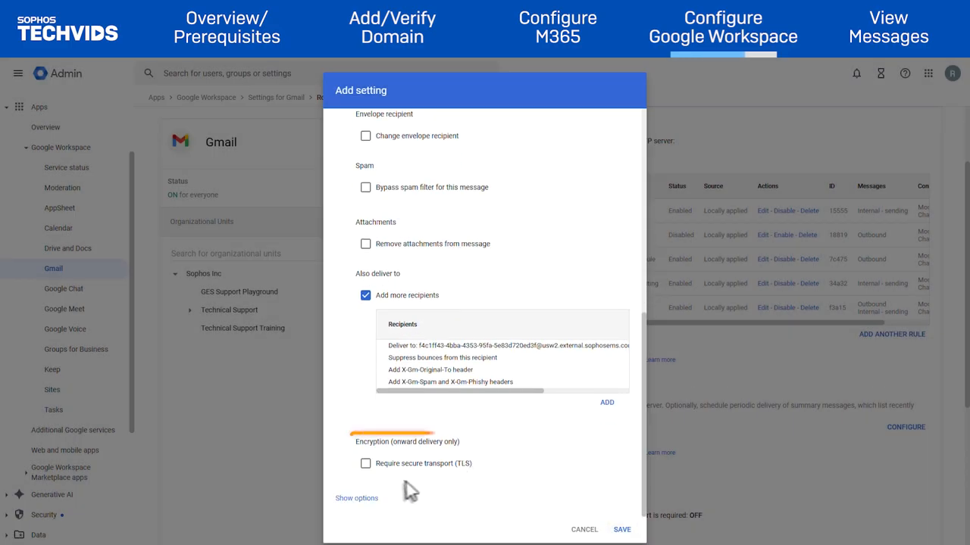
{"action": "left_click", "coordinate": [366, 464]}
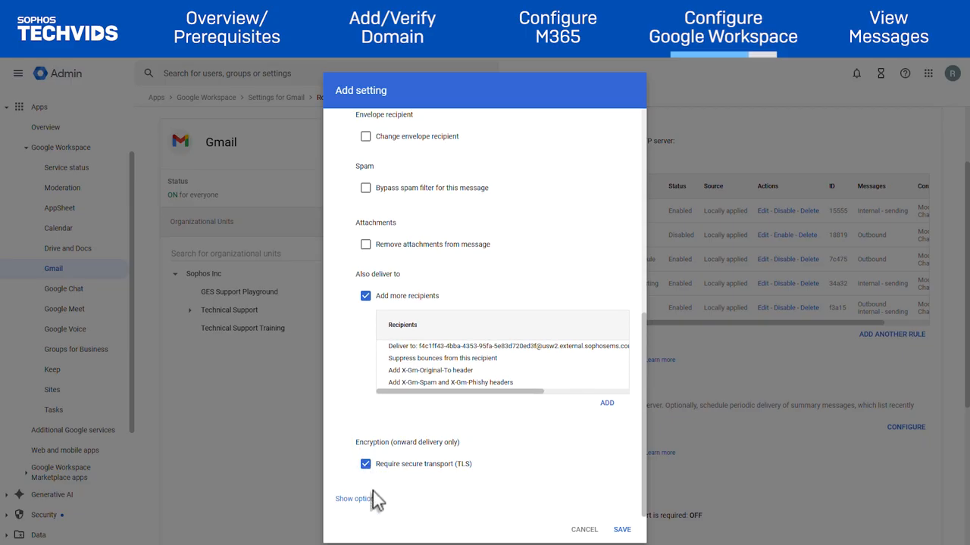
{"action": "left_click", "coordinate": [371, 501]}
{"action": "scroll", "coordinate": [373, 509], "scroll_direction": "down", "scroll_amount": 3}
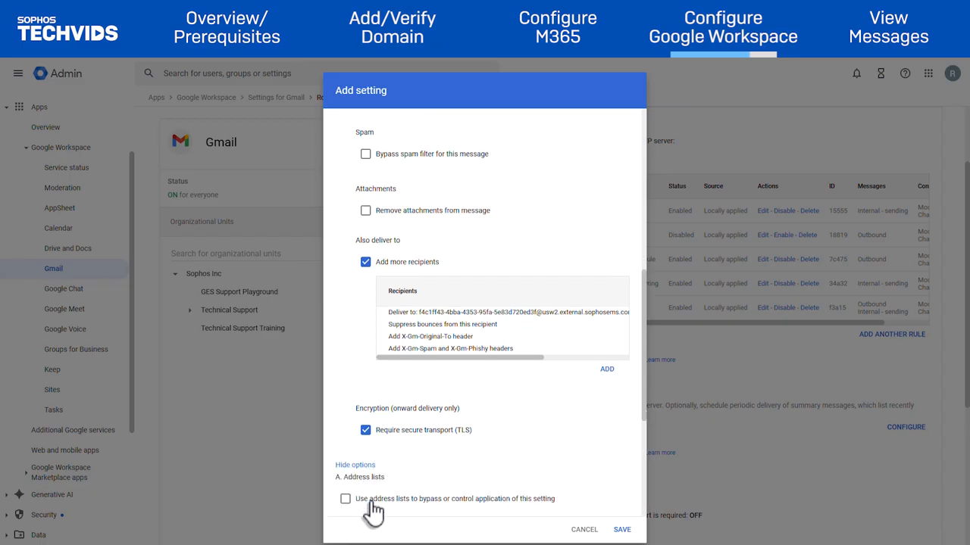
{"action": "scroll", "coordinate": [371, 503], "scroll_direction": "down", "scroll_amount": 1}
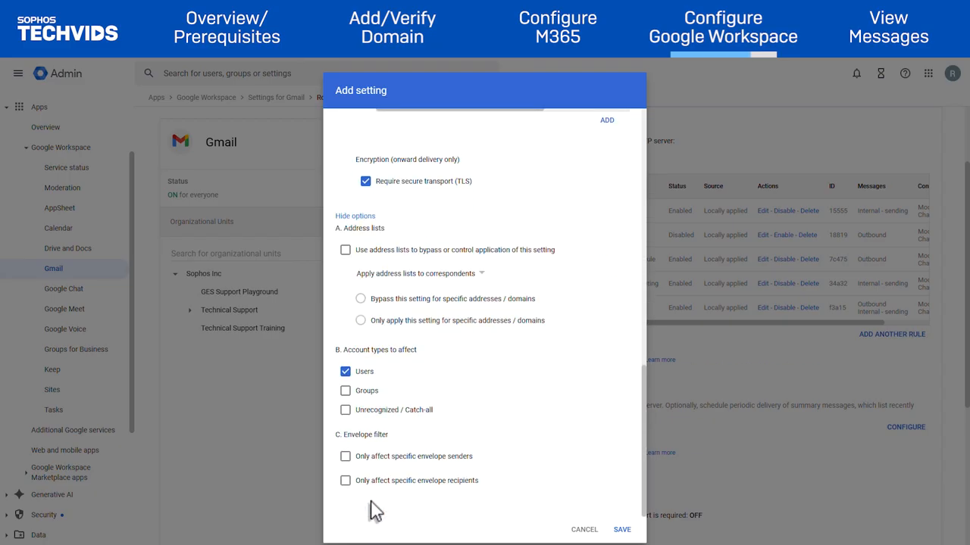
{"action": "left_click", "coordinate": [345, 391]}
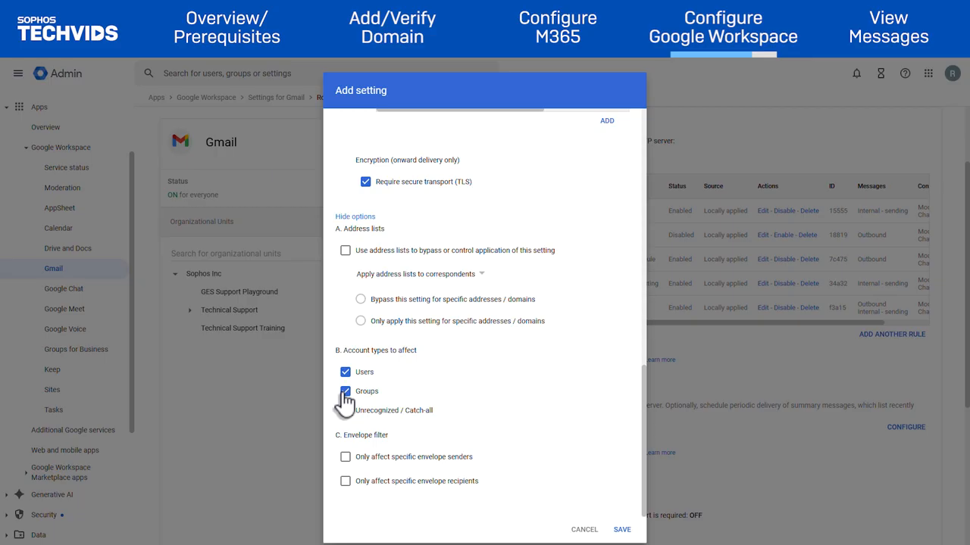
{"action": "left_click", "coordinate": [622, 529]}
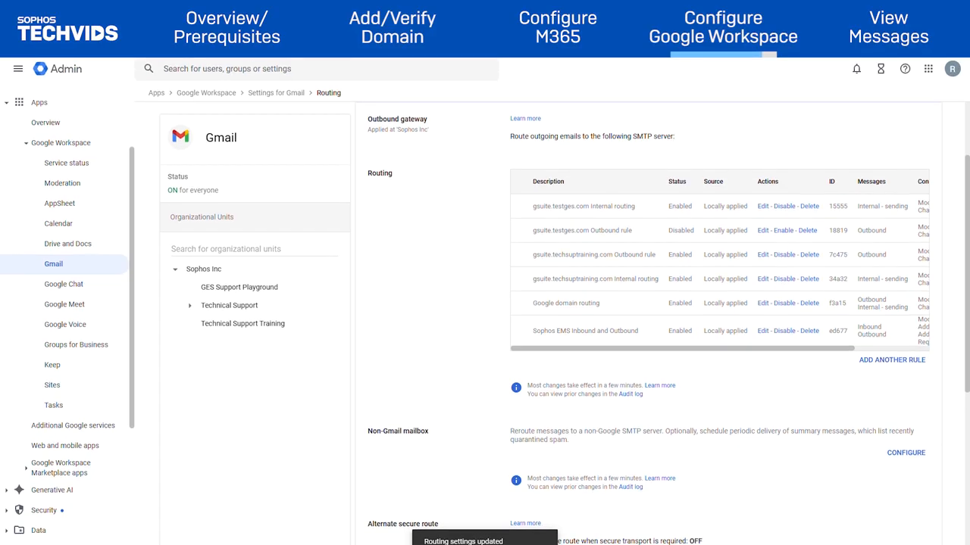
In Gmail's Spam, Phishing and Malware settings, add 100.2.3.4 as an inbound gateway IP and save.
{"action": "left_click", "coordinate": [58, 271]}
{"action": "scroll", "coordinate": [428, 412], "scroll_direction": "down", "scroll_amount": 5}
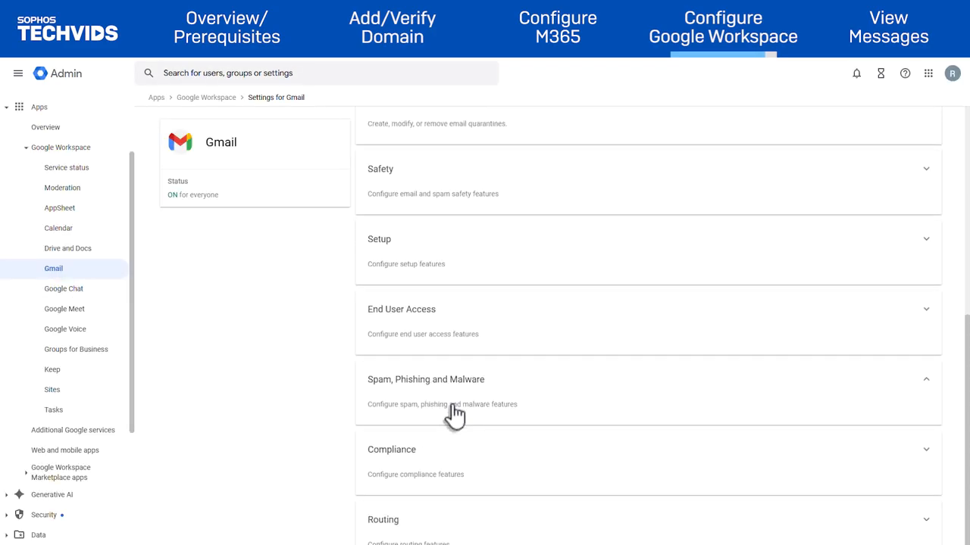
{"action": "left_click", "coordinate": [453, 406]}
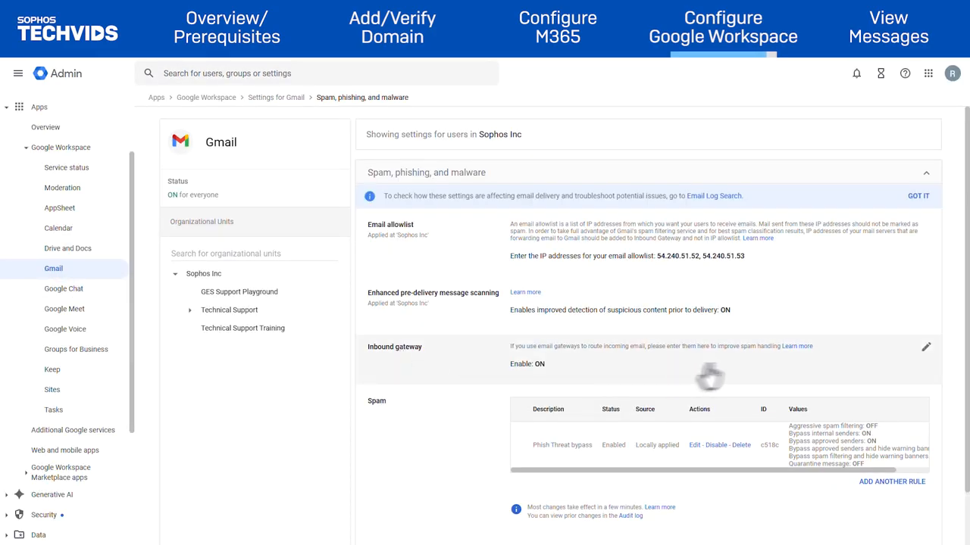
{"action": "left_click", "coordinate": [928, 352]}
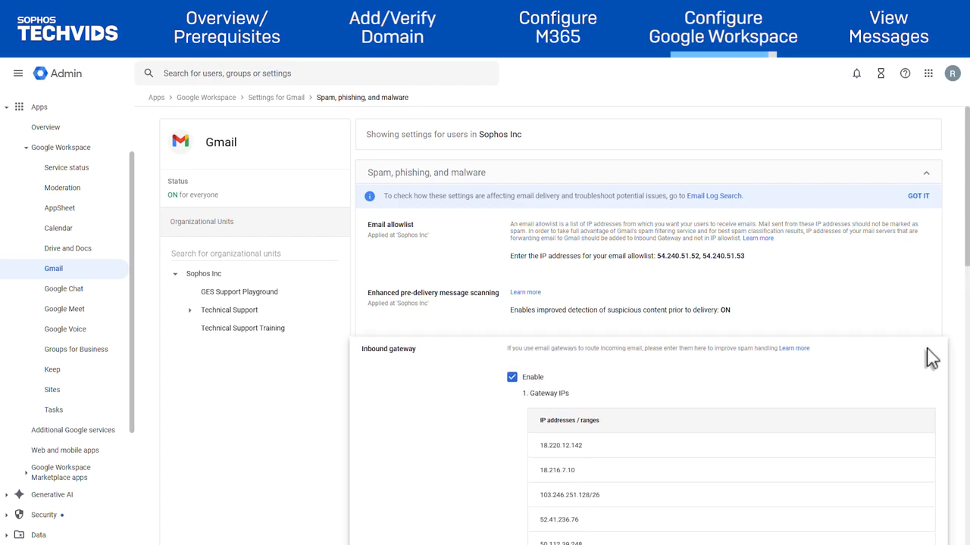
{"action": "scroll", "coordinate": [930, 359], "scroll_direction": "down", "scroll_amount": 5}
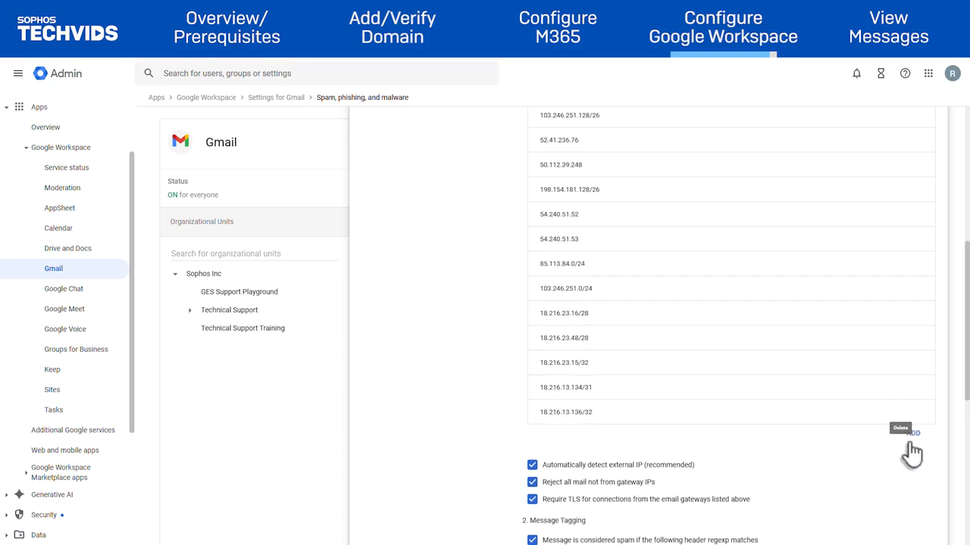
{"action": "left_click", "coordinate": [912, 434]}
{"action": "left_click", "coordinate": [470, 302]}
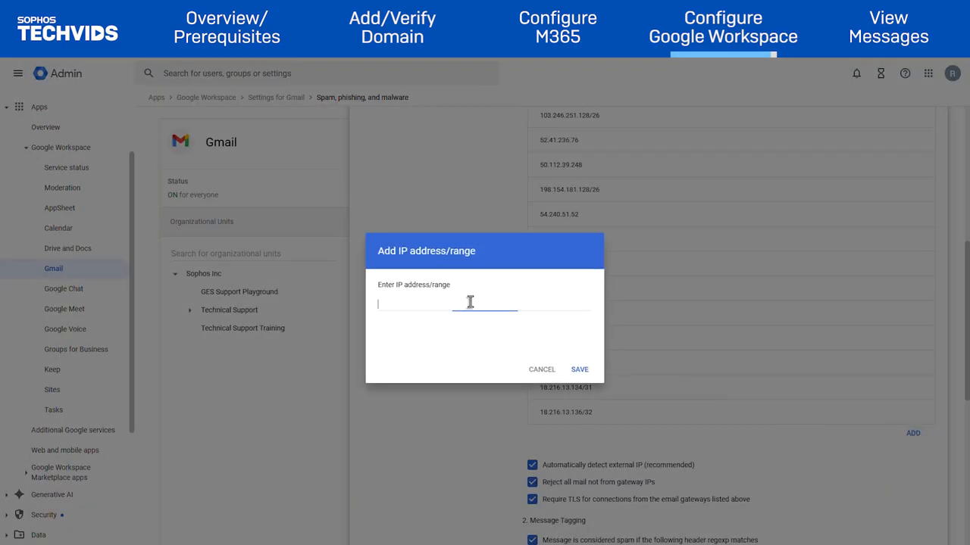
{"action": "type", "text": "100.2.3.4"}
{"action": "left_click", "coordinate": [579, 371]}
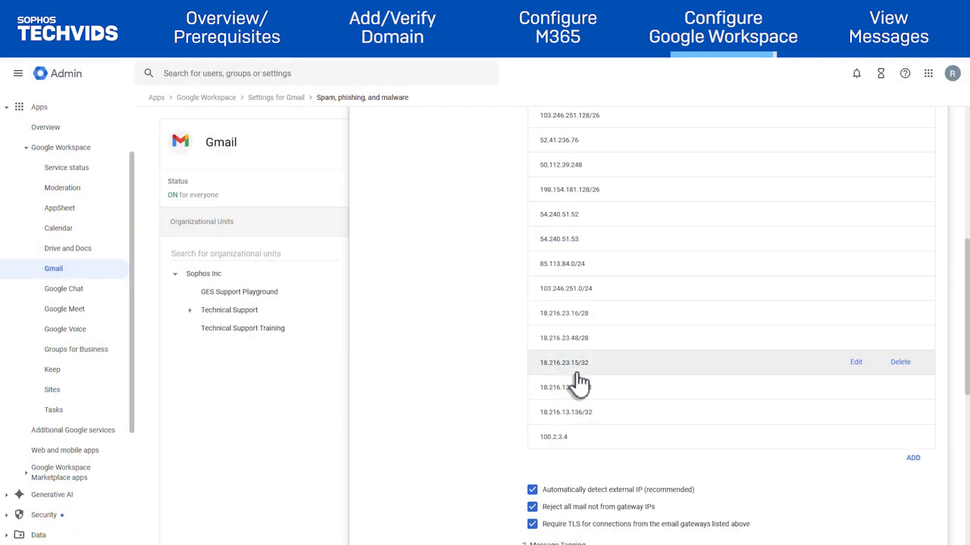
{"action": "scroll", "coordinate": [732, 405], "scroll_direction": "down", "scroll_amount": 4}
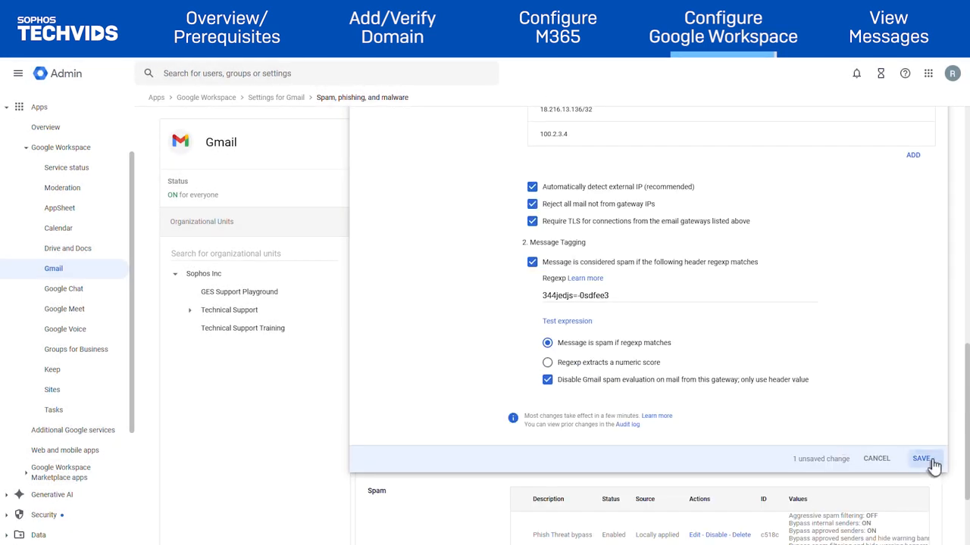
{"action": "left_click", "coordinate": [933, 462]}
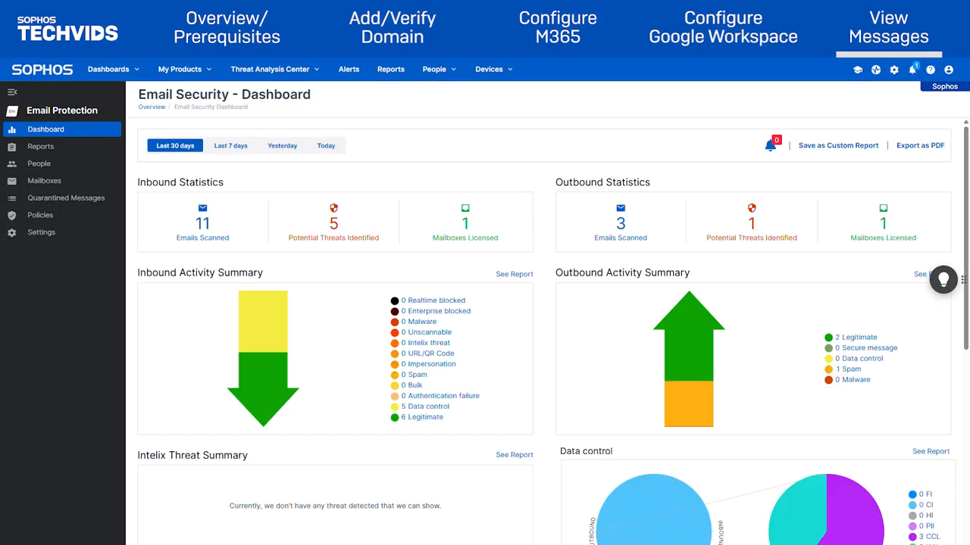
Show the Message History report starting from June 1, 2025.
{"action": "left_click", "coordinate": [42, 148]}
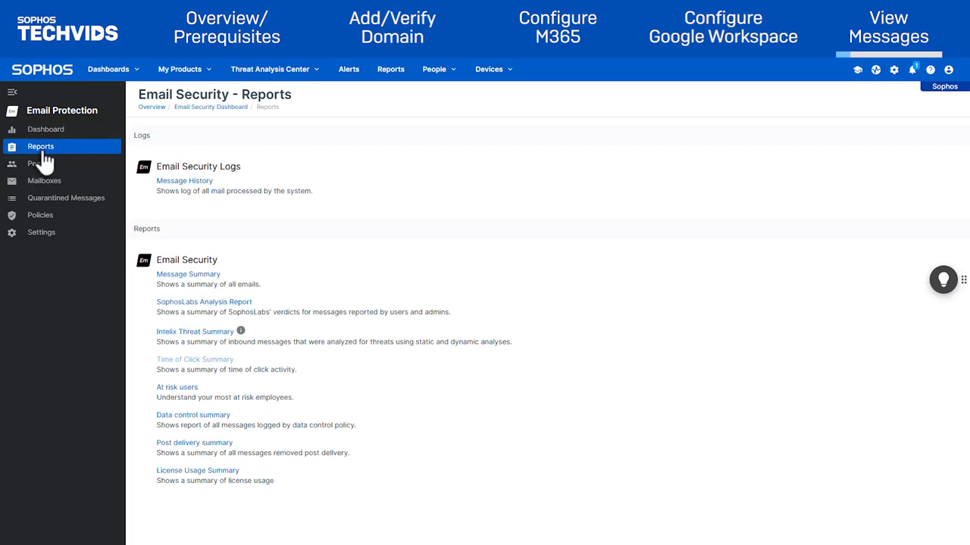
{"action": "left_click", "coordinate": [180, 181]}
{"action": "left_click", "coordinate": [186, 220]}
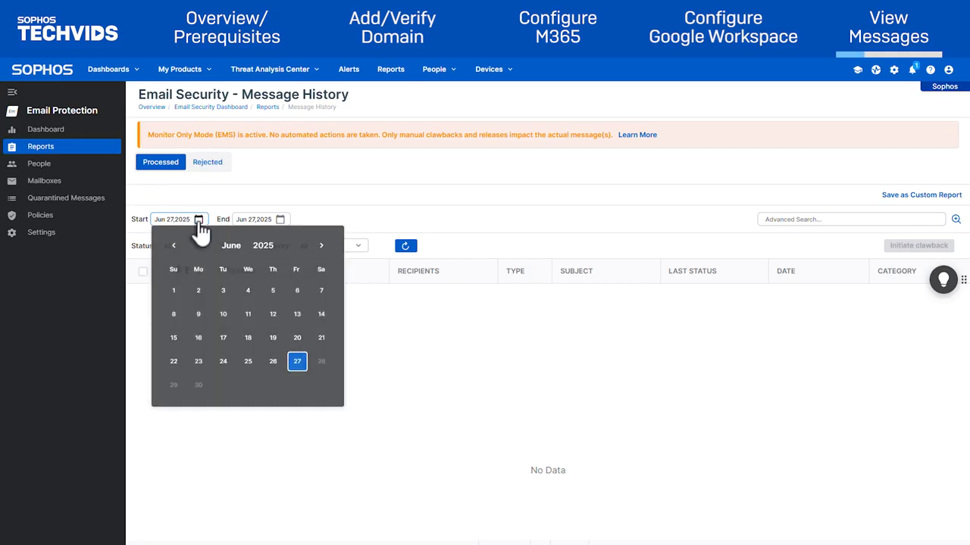
{"action": "left_click", "coordinate": [174, 293]}
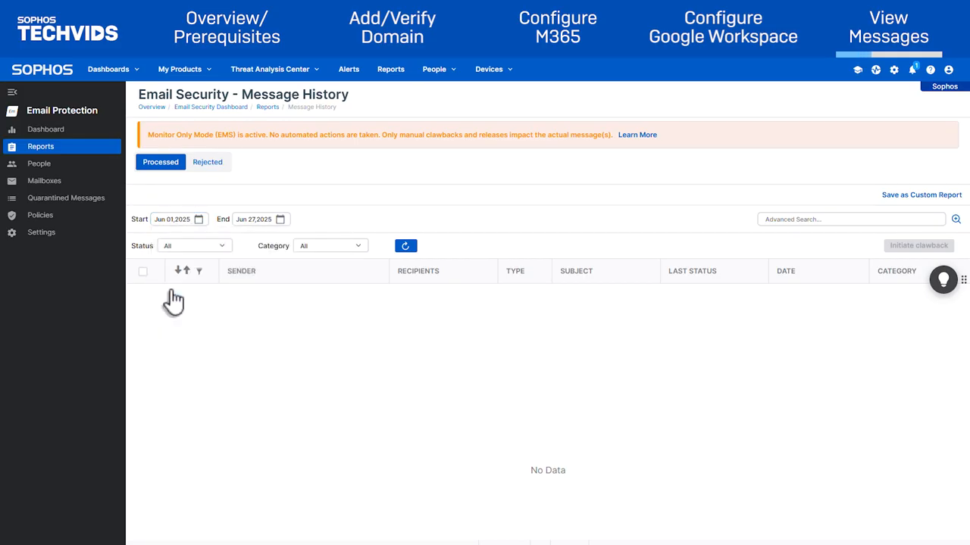
{"action": "left_click", "coordinate": [405, 246]}
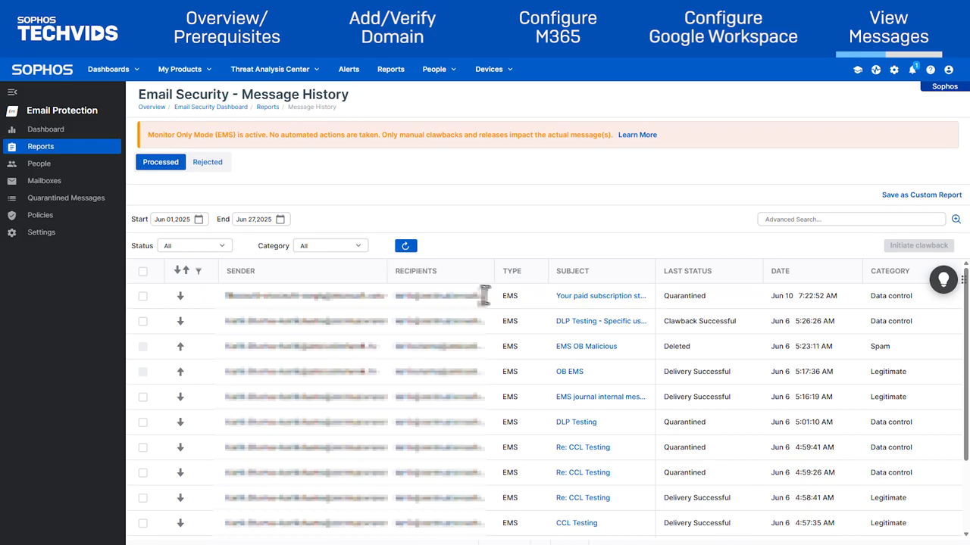
Filter the history to Quarantined messages and open a Re: CCL Testing message's details.
{"action": "scroll", "coordinate": [615, 365], "scroll_direction": "down", "scroll_amount": 1}
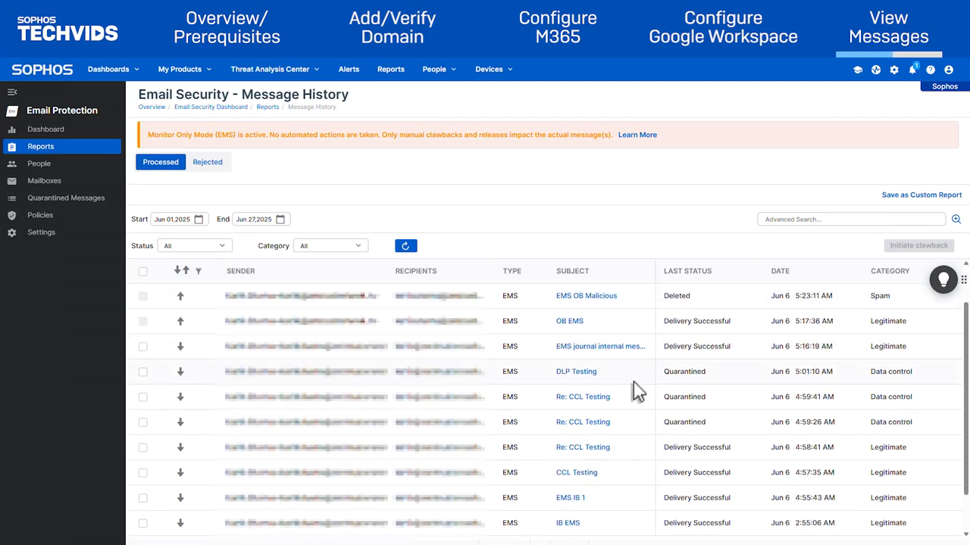
{"action": "left_click", "coordinate": [216, 247]}
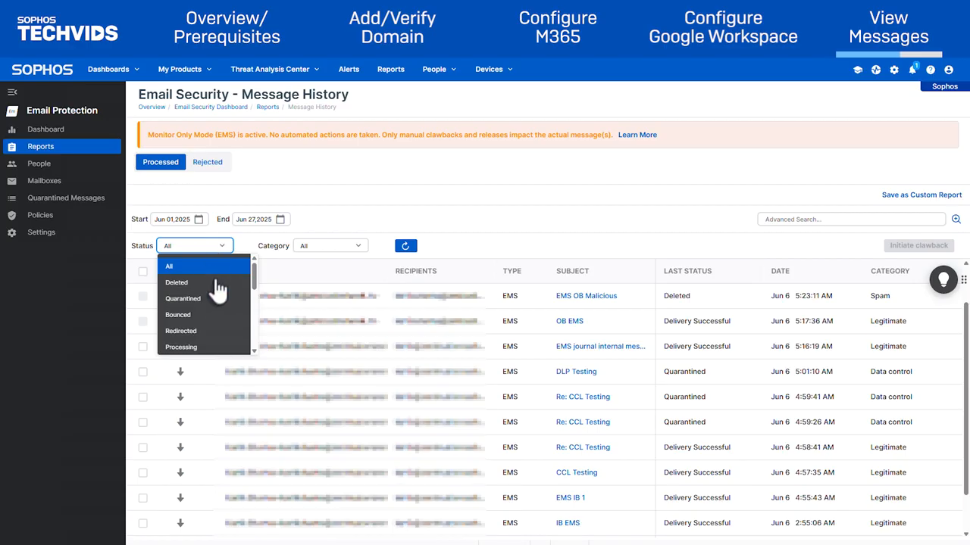
{"action": "left_click", "coordinate": [212, 302]}
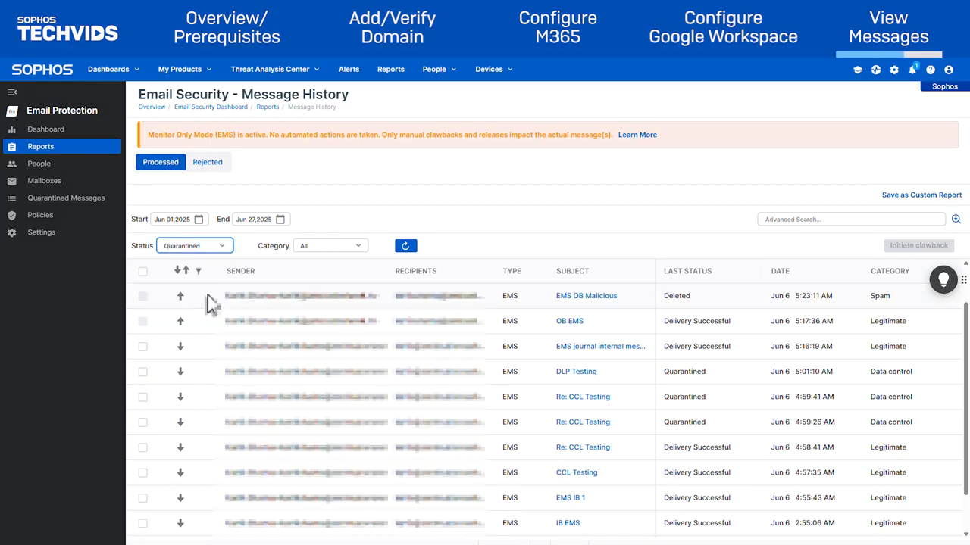
{"action": "left_click", "coordinate": [401, 248]}
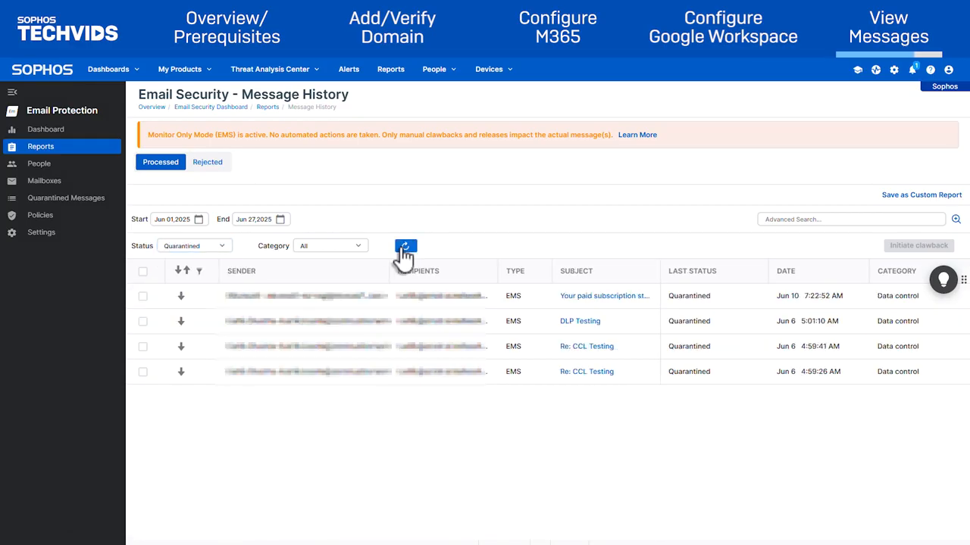
{"action": "left_click", "coordinate": [589, 371]}
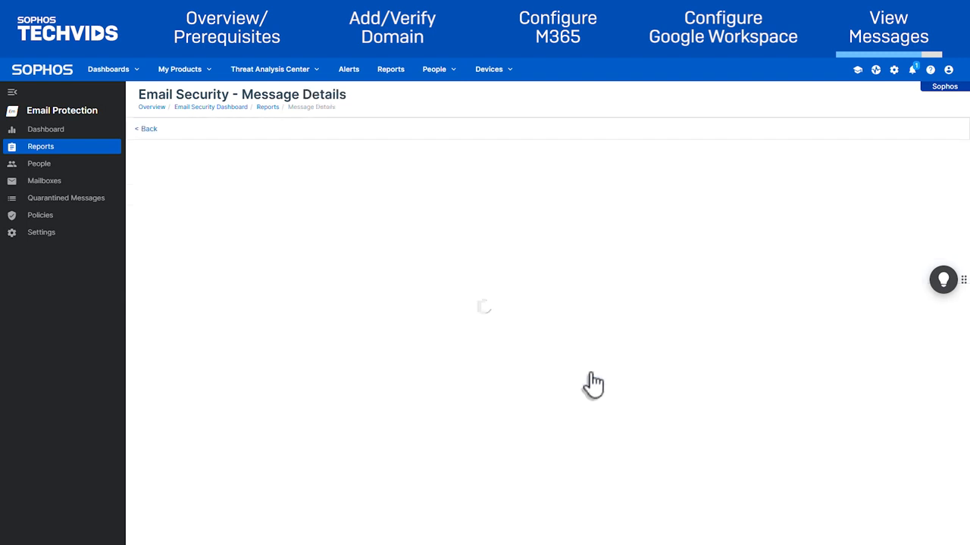